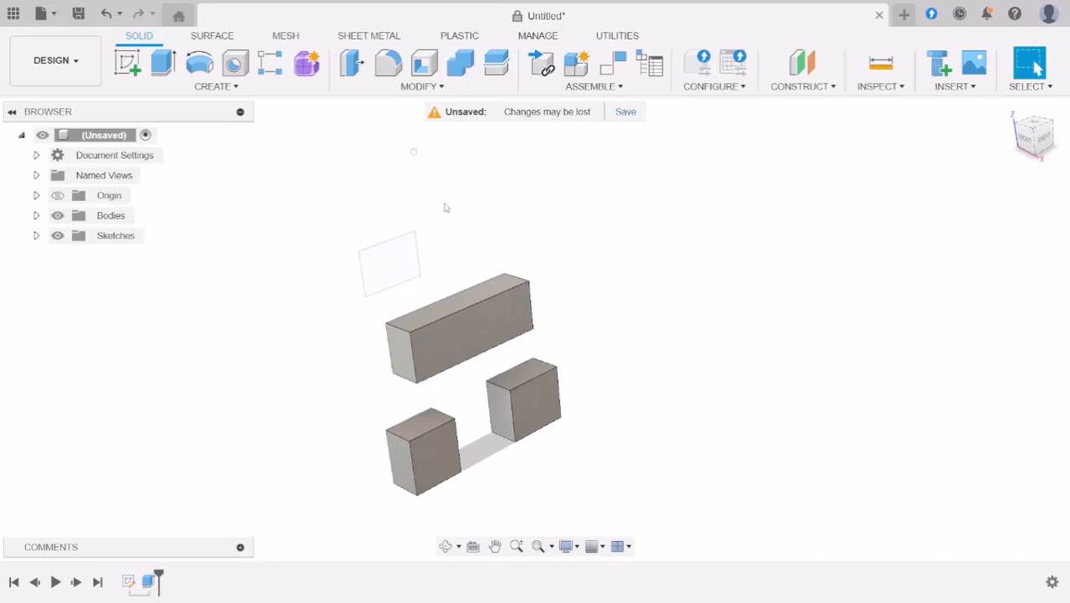
{"action": "middle_click_drag", "start_coordinate": [624, 318], "coordinate": [598, 311], "text": "shift"}
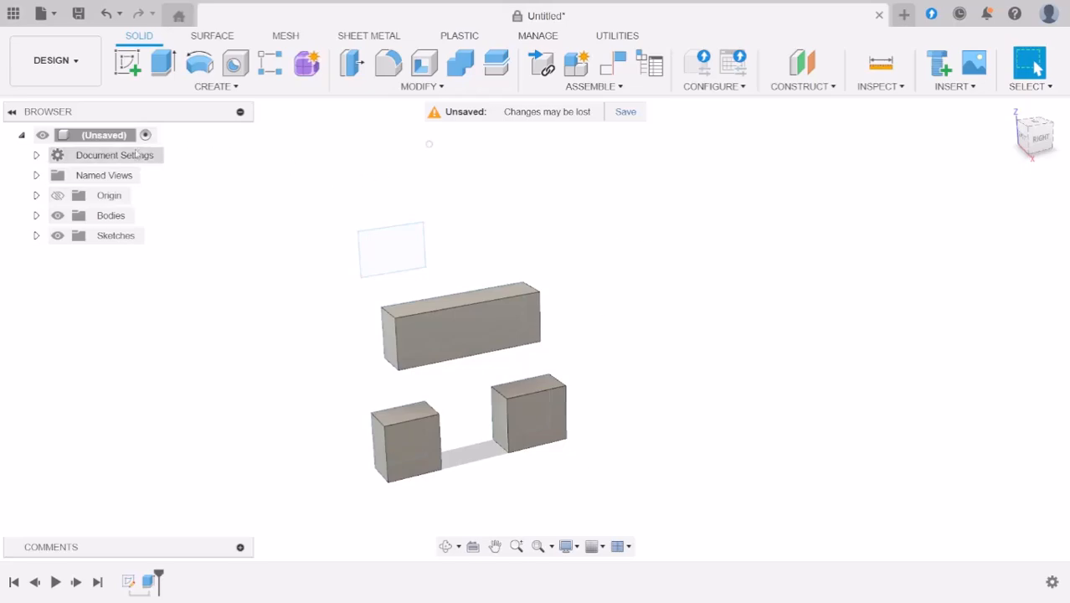
{"action": "left_click", "coordinate": [421, 299]}
{"action": "middle_click_drag", "start_coordinate": [562, 204], "coordinate": [465, 242]}
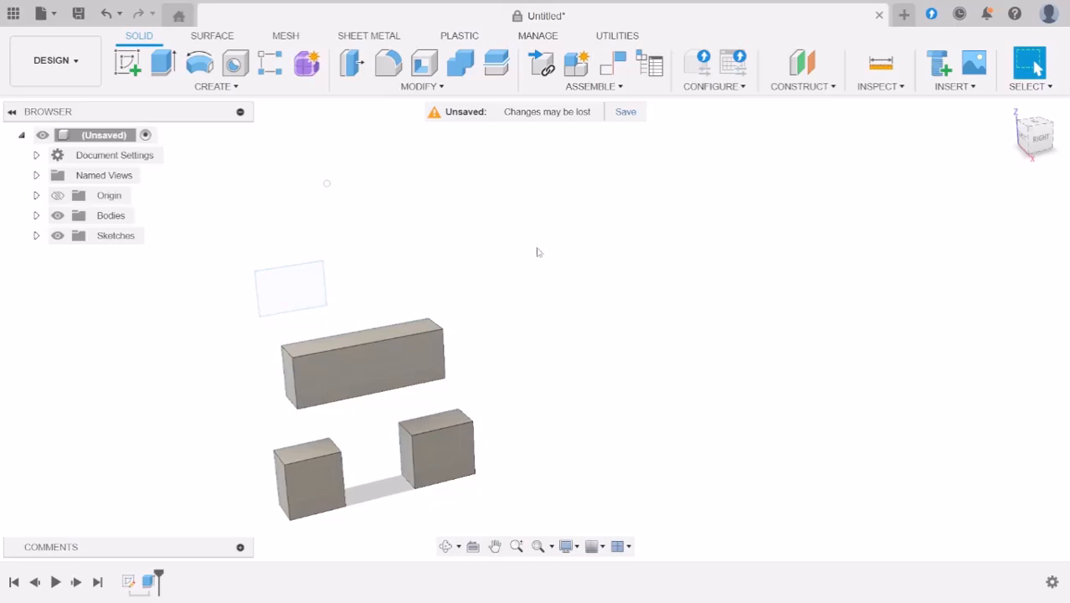
{"action": "middle_click_drag", "start_coordinate": [470, 313], "coordinate": [467, 294]}
{"action": "scroll", "coordinate": [467, 294], "scroll_direction": "down", "scroll_amount": 1}
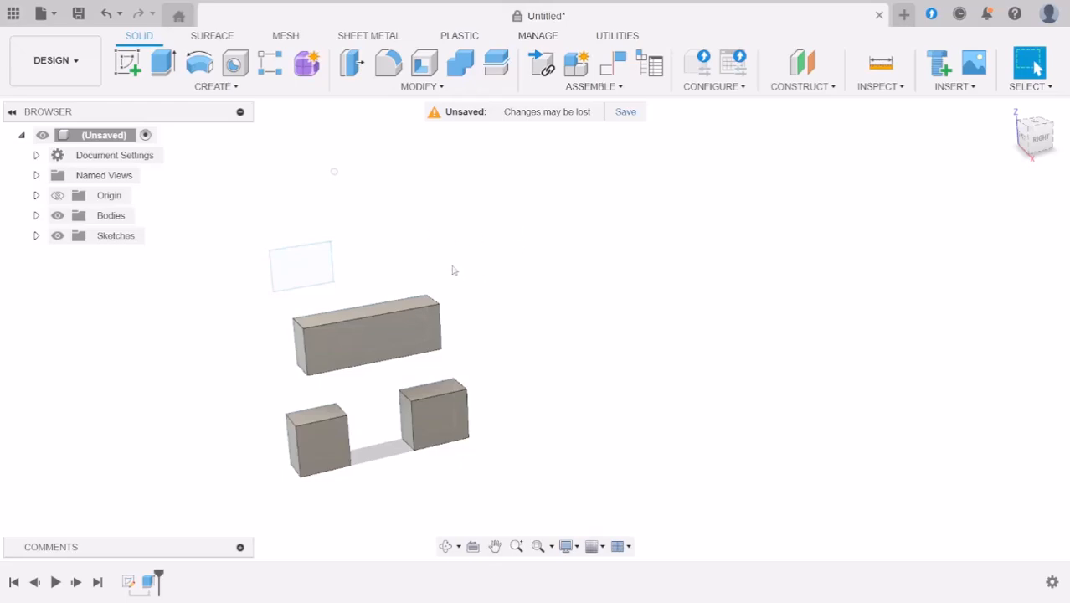
{"action": "left_click", "coordinate": [92, 138]}
{"action": "scroll", "coordinate": [335, 173], "scroll_direction": "up", "scroll_amount": 5}
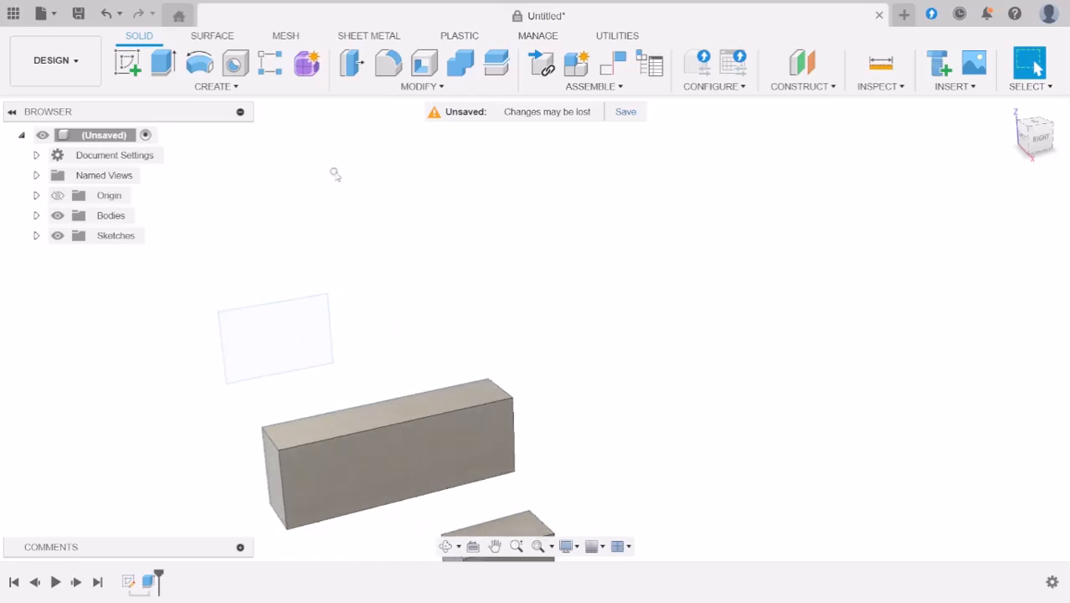
Step: Examine the standalone sketch point, the unextruded rectangular profile and the long block's front face, selecting each in turn
{"action": "left_click", "coordinate": [334, 173]}
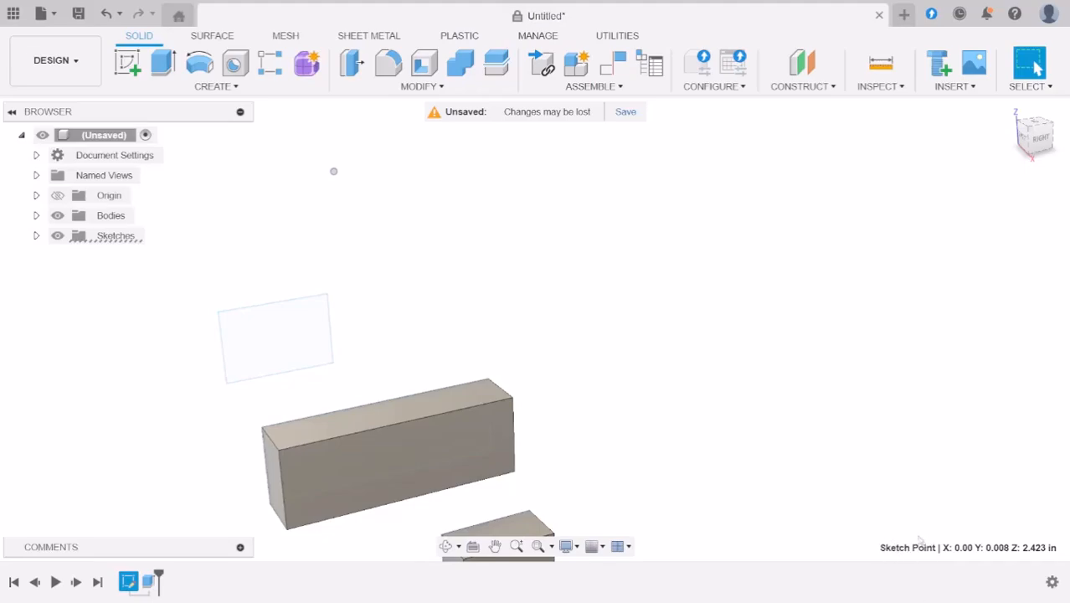
{"action": "scroll", "coordinate": [469, 293], "scroll_direction": "up", "scroll_amount": 2}
{"action": "scroll", "coordinate": [368, 305], "scroll_direction": "down", "scroll_amount": 3}
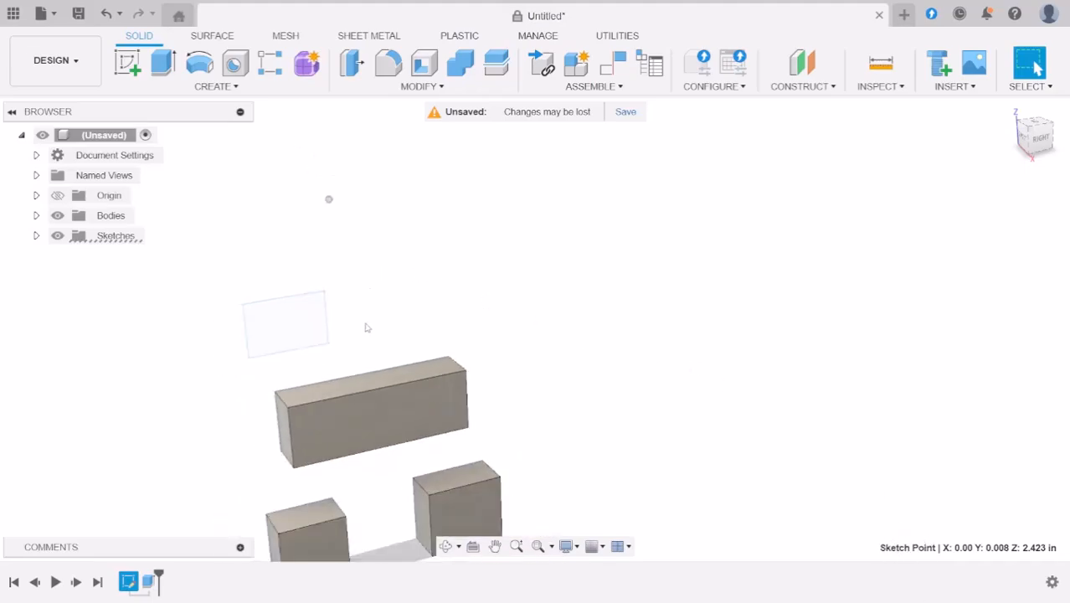
{"action": "scroll", "coordinate": [365, 328], "scroll_direction": "down", "scroll_amount": 2}
{"action": "left_click", "coordinate": [331, 322]}
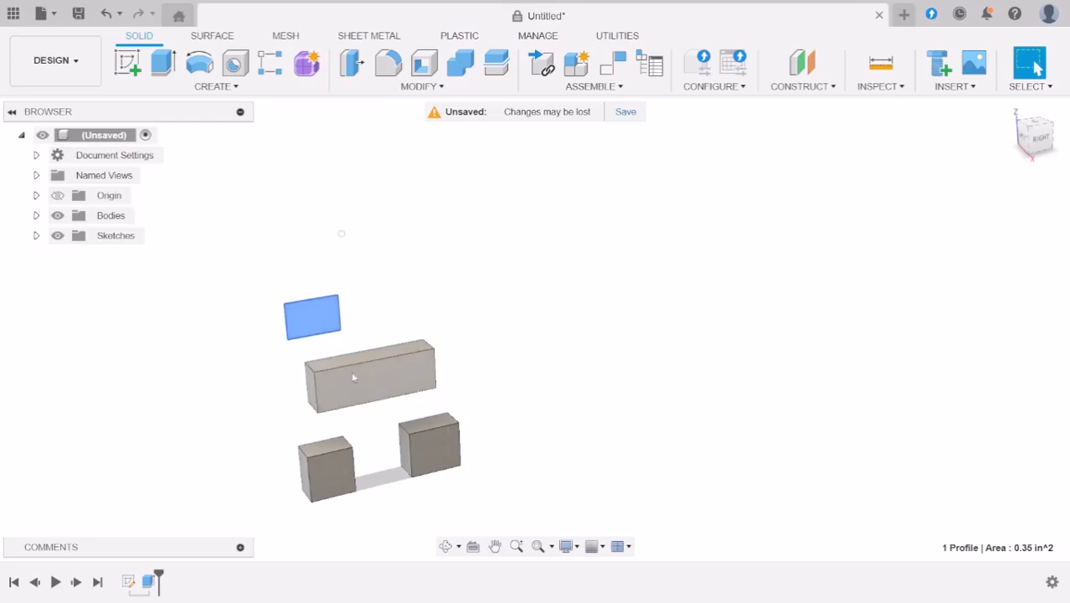
{"action": "left_click", "coordinate": [382, 324]}
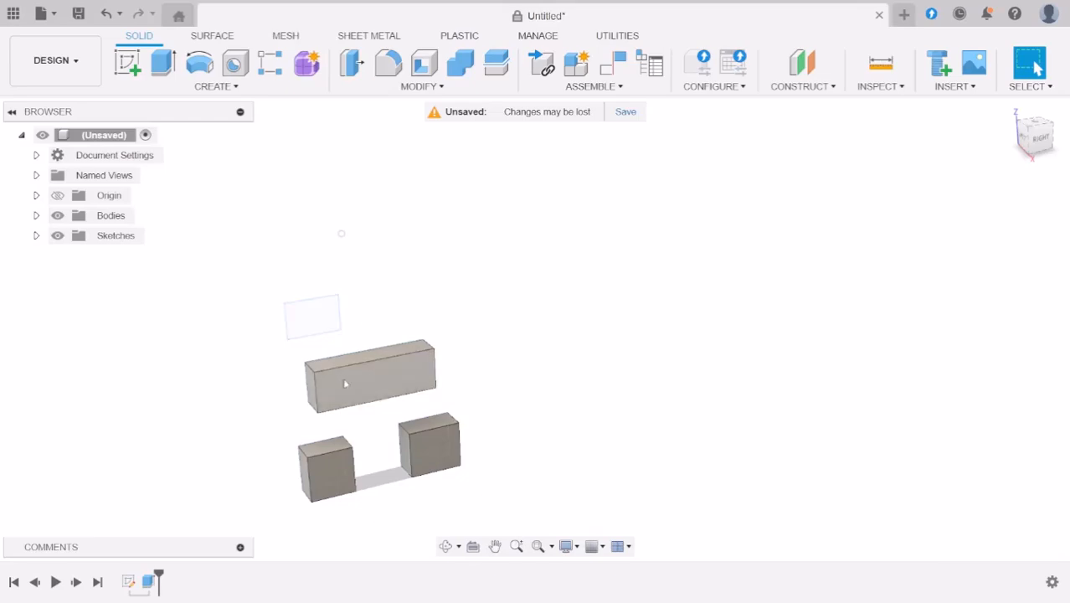
{"action": "left_click", "coordinate": [386, 371]}
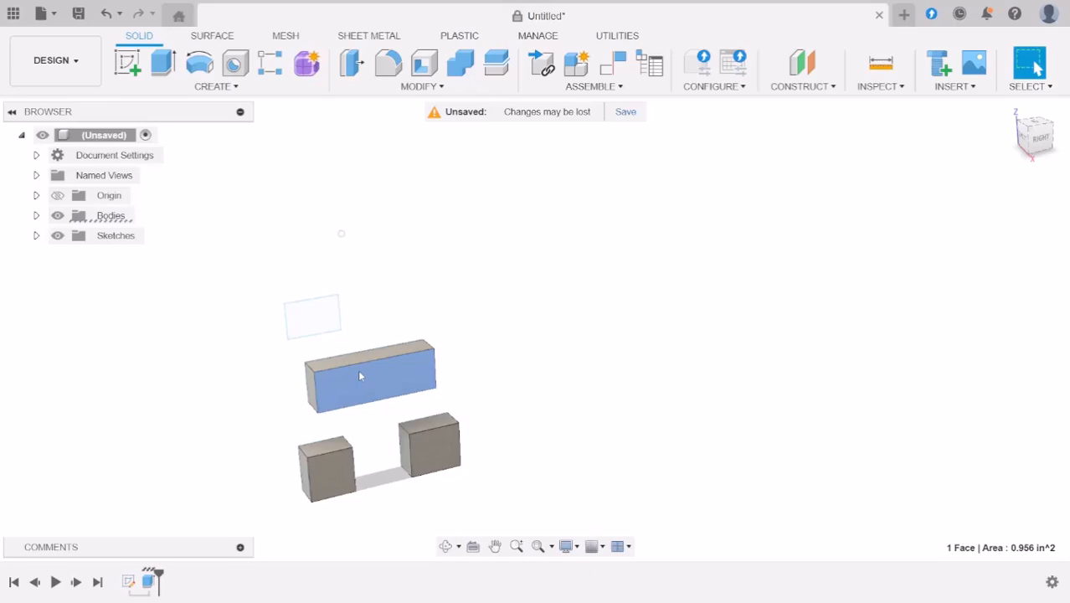
{"action": "left_click", "coordinate": [359, 376]}
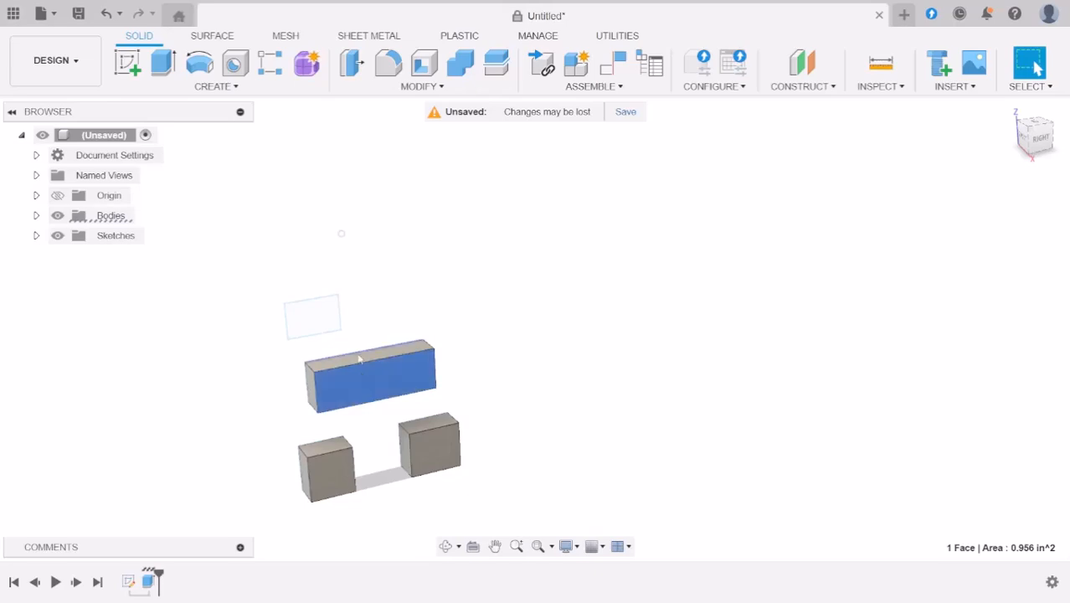
{"action": "left_click", "coordinate": [440, 332]}
{"action": "scroll", "coordinate": [410, 339], "scroll_direction": "up", "scroll_amount": 1}
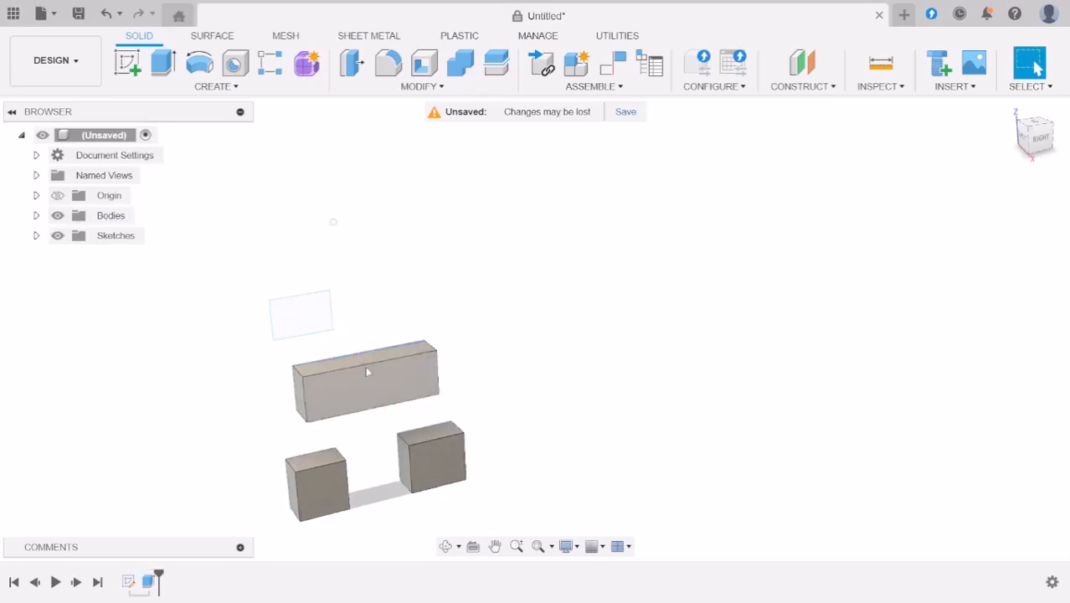
{"action": "scroll", "coordinate": [353, 369], "scroll_direction": "up", "scroll_amount": 1}
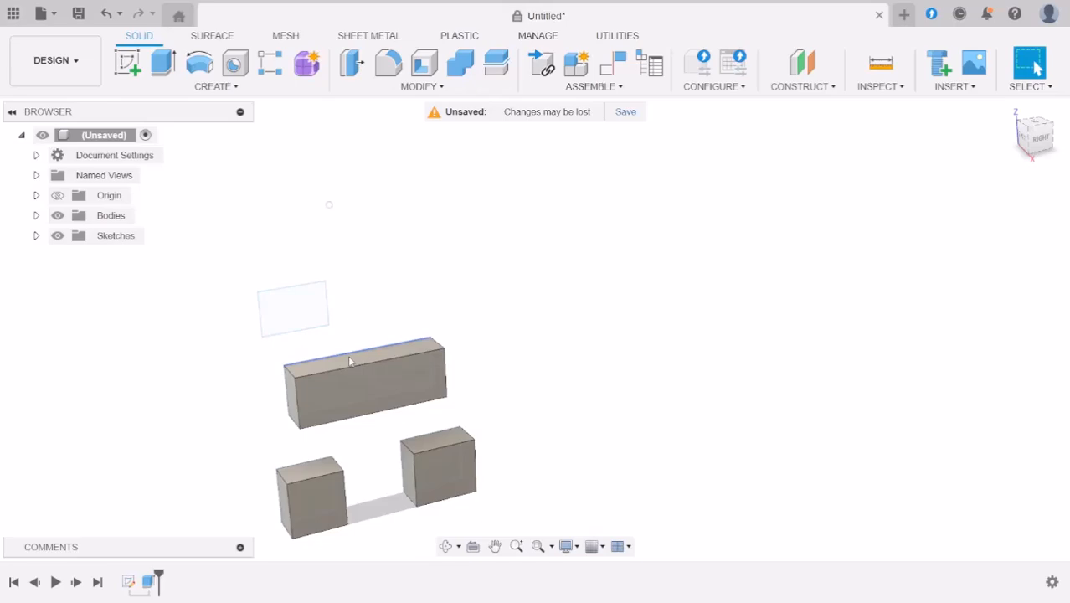
Step: Undo all modelling operations back through the creation of the first sketch
{"action": "middle_click_drag", "start_coordinate": [397, 439], "coordinate": [401, 351]}
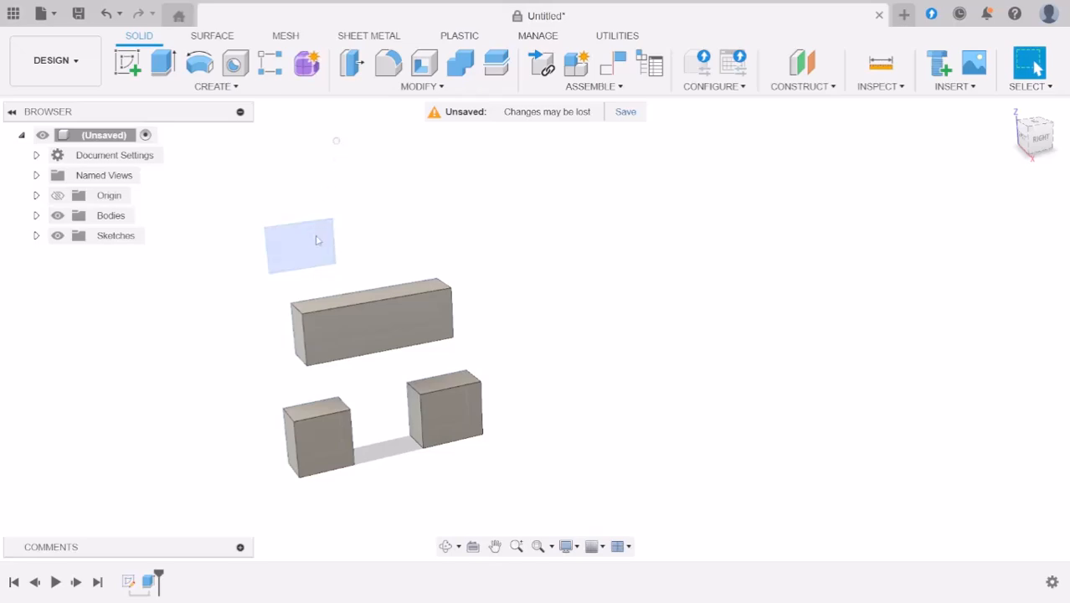
{"action": "left_click", "coordinate": [335, 263]}
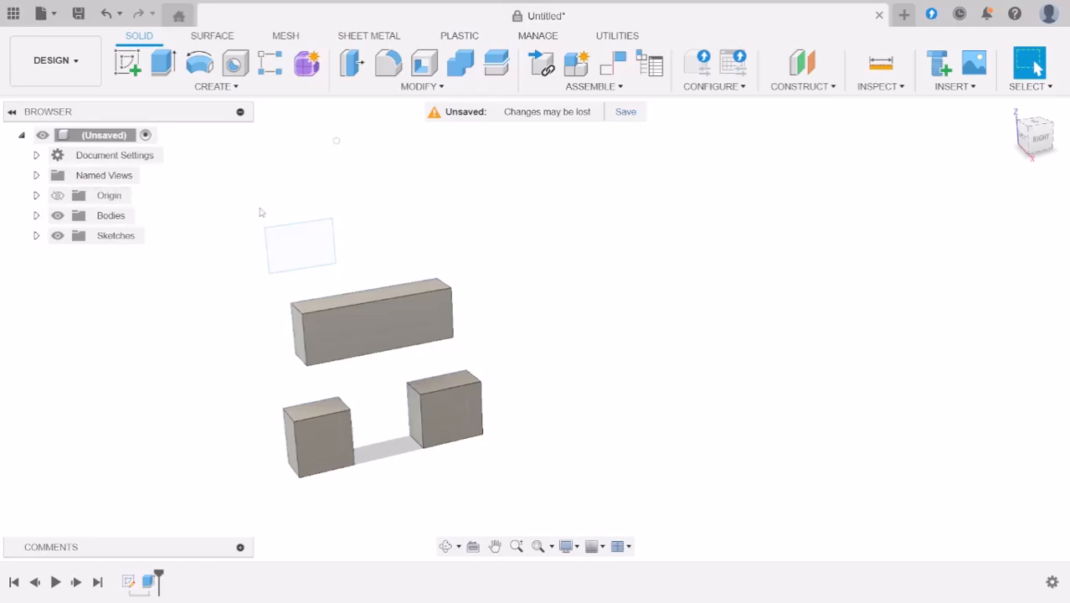
{"action": "left_click", "coordinate": [120, 14]}
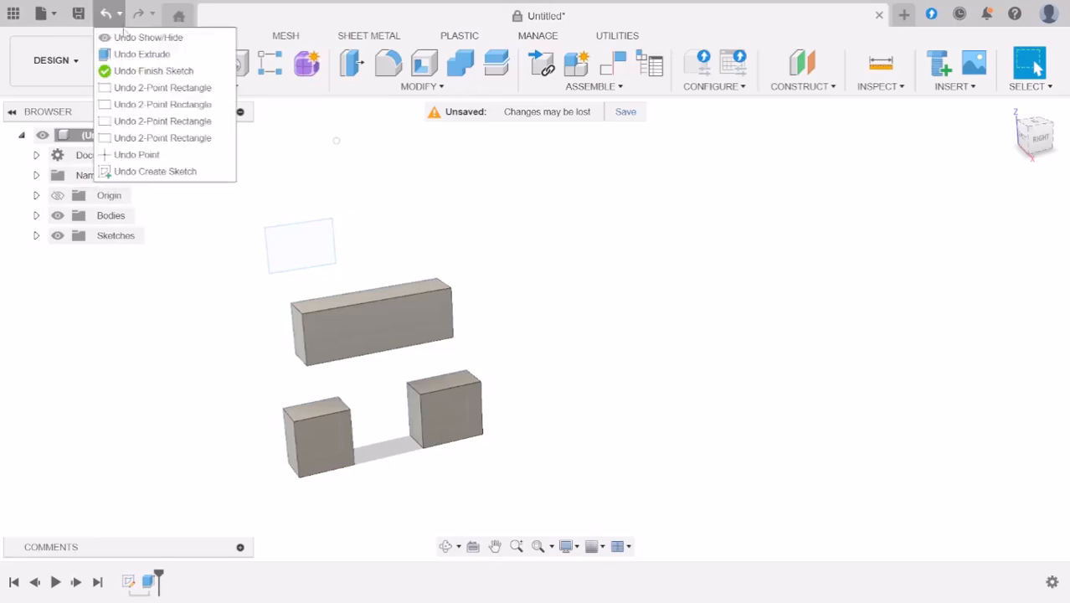
{"action": "left_click", "coordinate": [140, 171]}
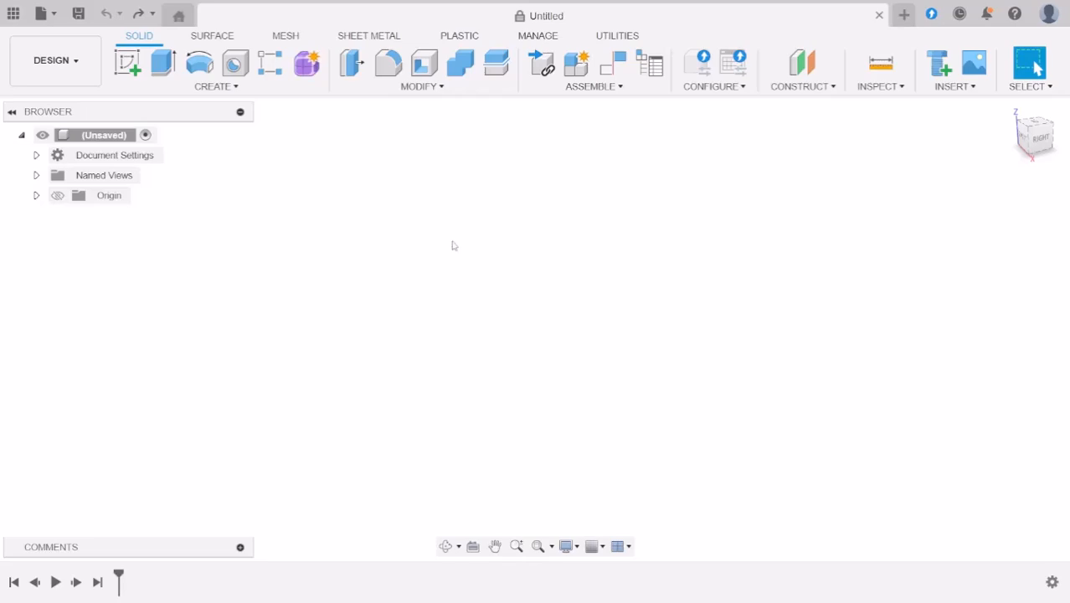
Step: Examine the available solid creation, modification, assembly, construction and inspection commands
{"action": "left_click", "coordinate": [187, 87]}
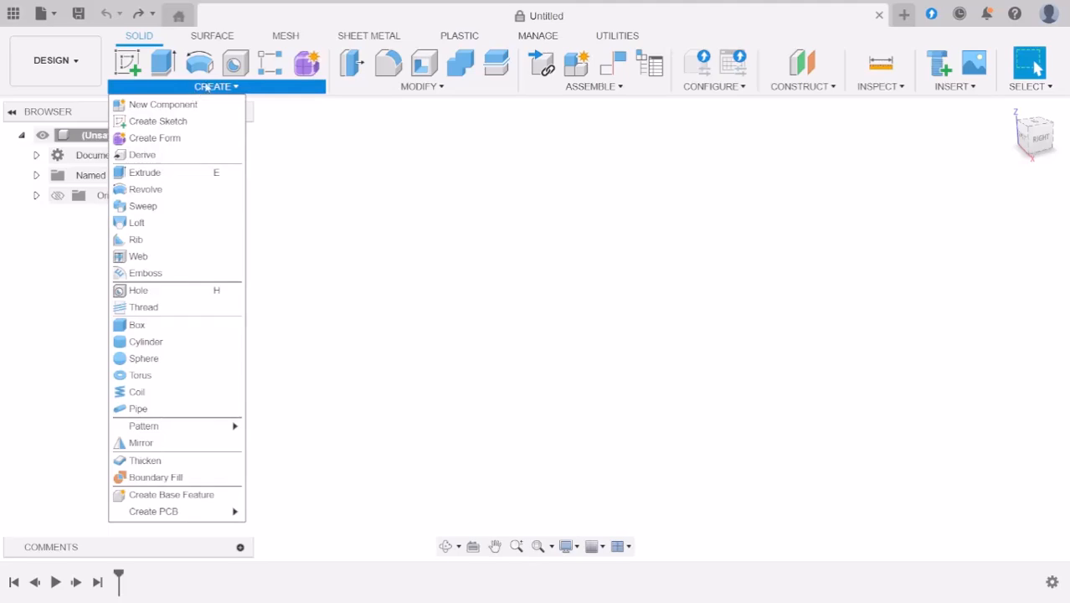
{"action": "left_click", "coordinate": [335, 113]}
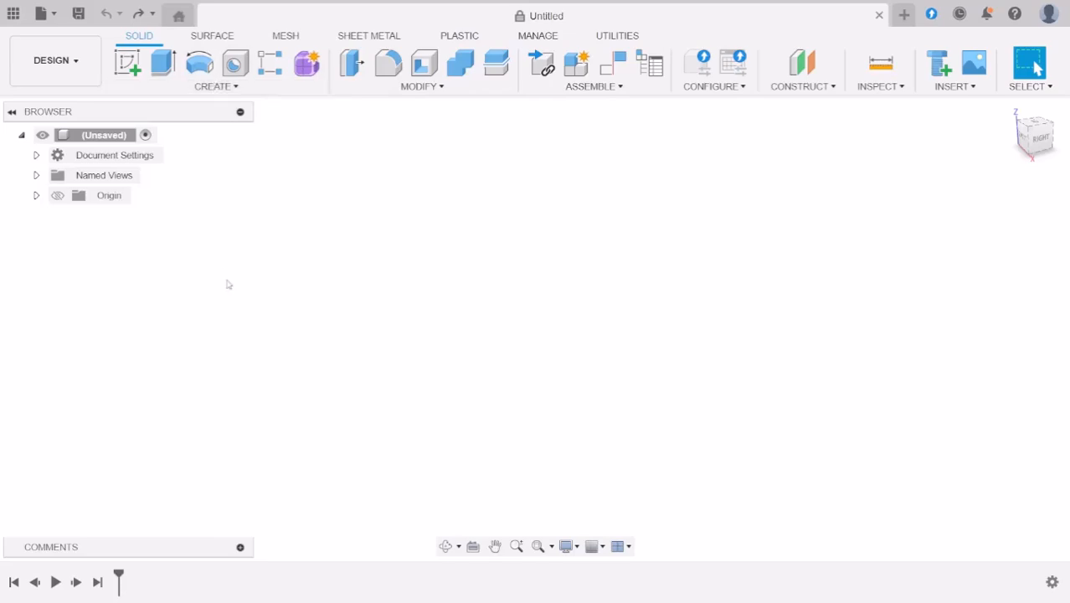
{"action": "left_click", "coordinate": [248, 89]}
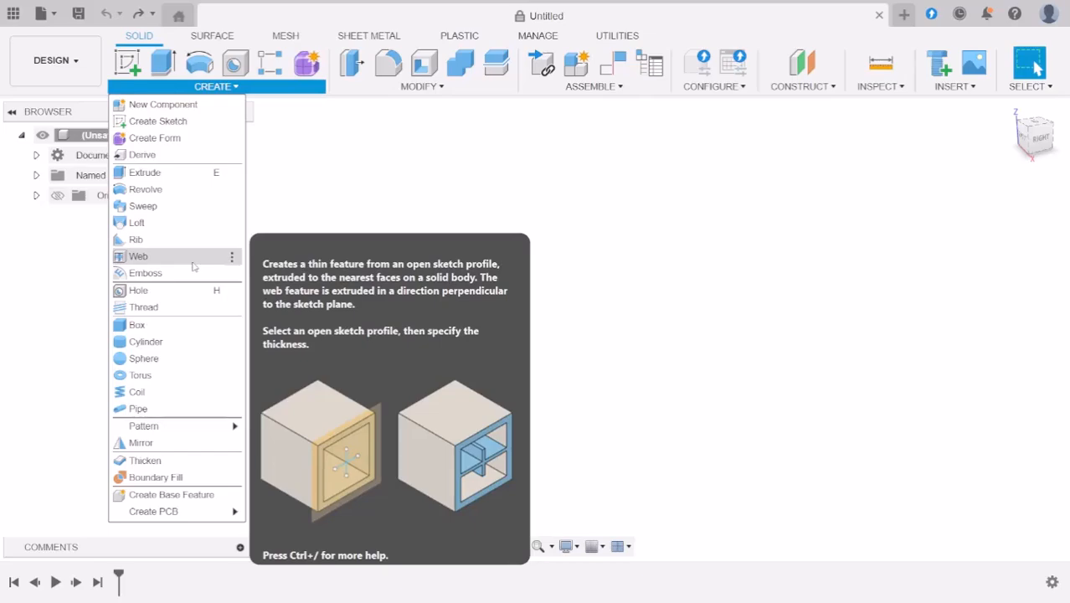
{"action": "left_click", "coordinate": [390, 89]}
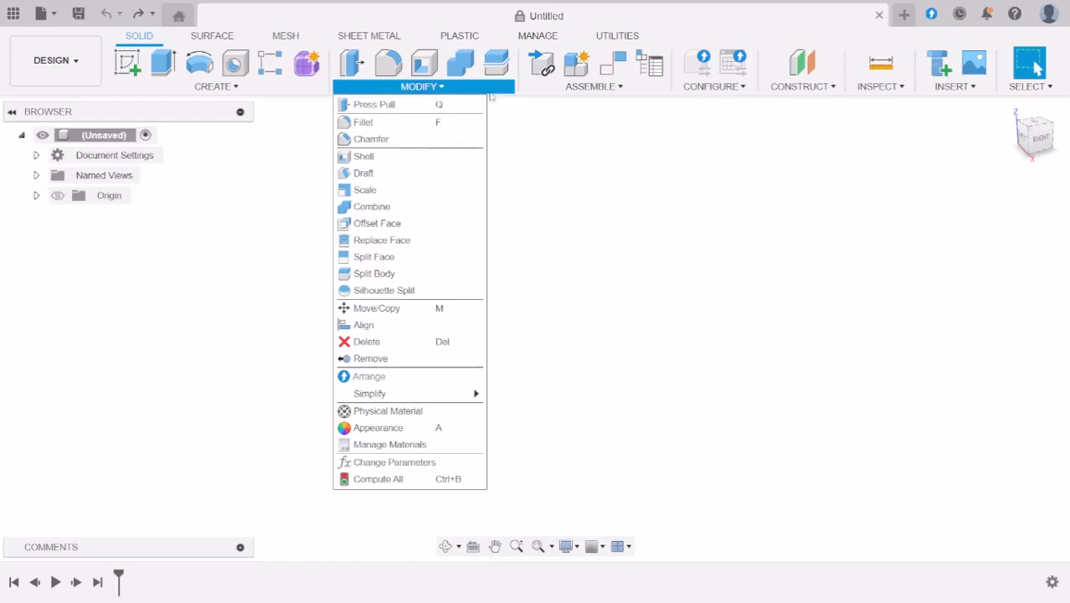
{"action": "left_click", "coordinate": [567, 87]}
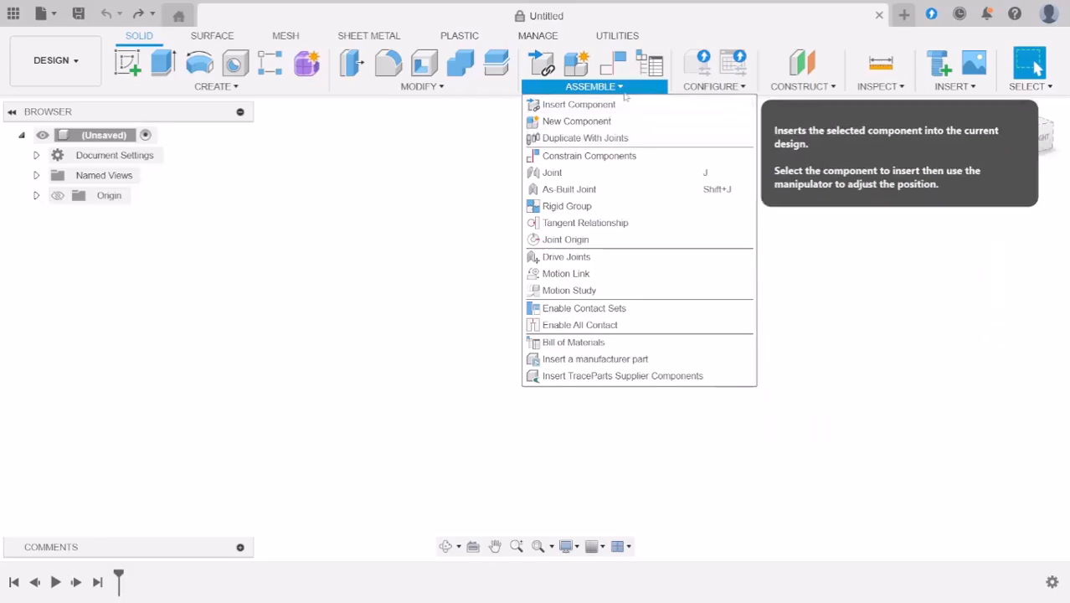
{"action": "left_click", "coordinate": [802, 87]}
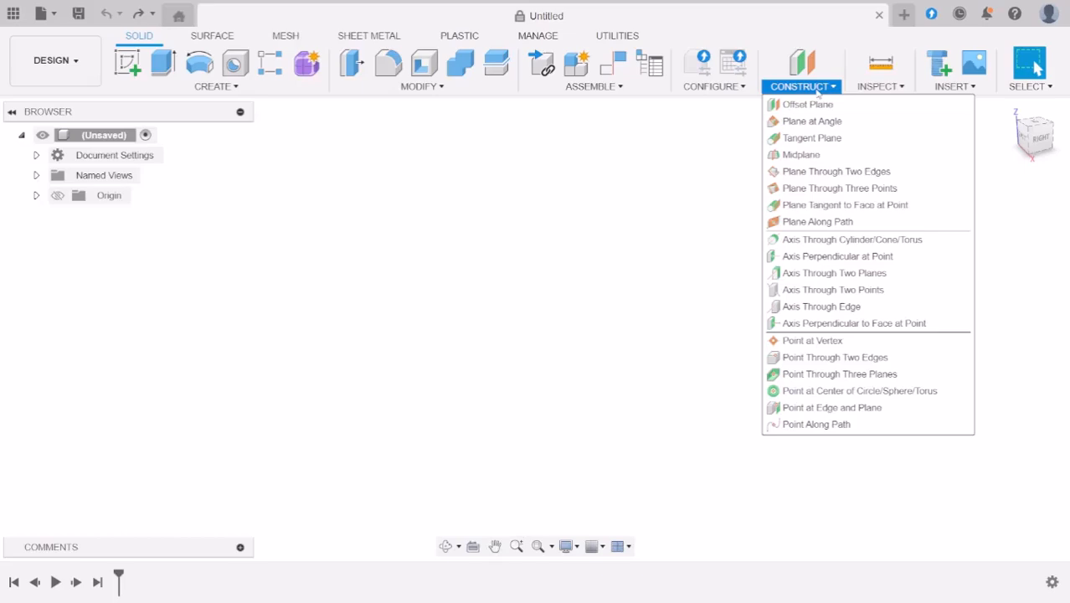
{"action": "left_click", "coordinate": [879, 87]}
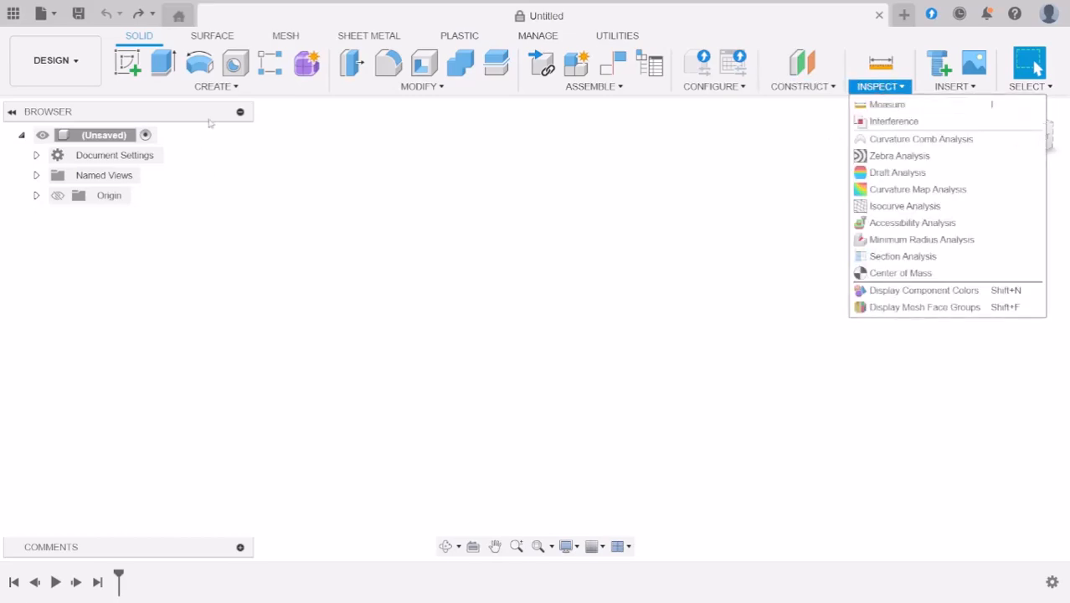
{"action": "left_click", "coordinate": [236, 89]}
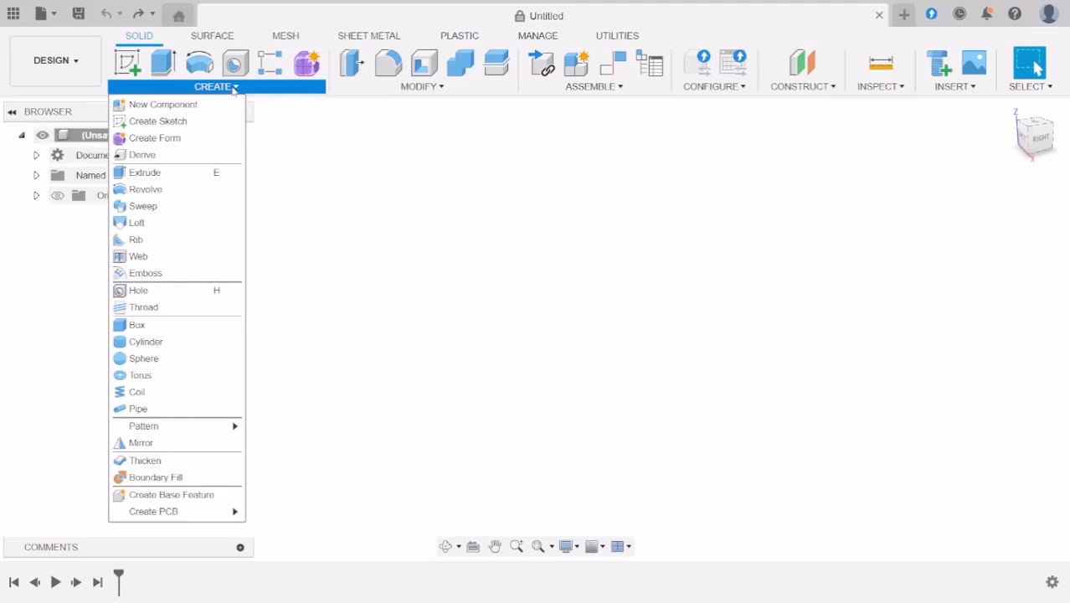
{"action": "left_click", "coordinate": [372, 151]}
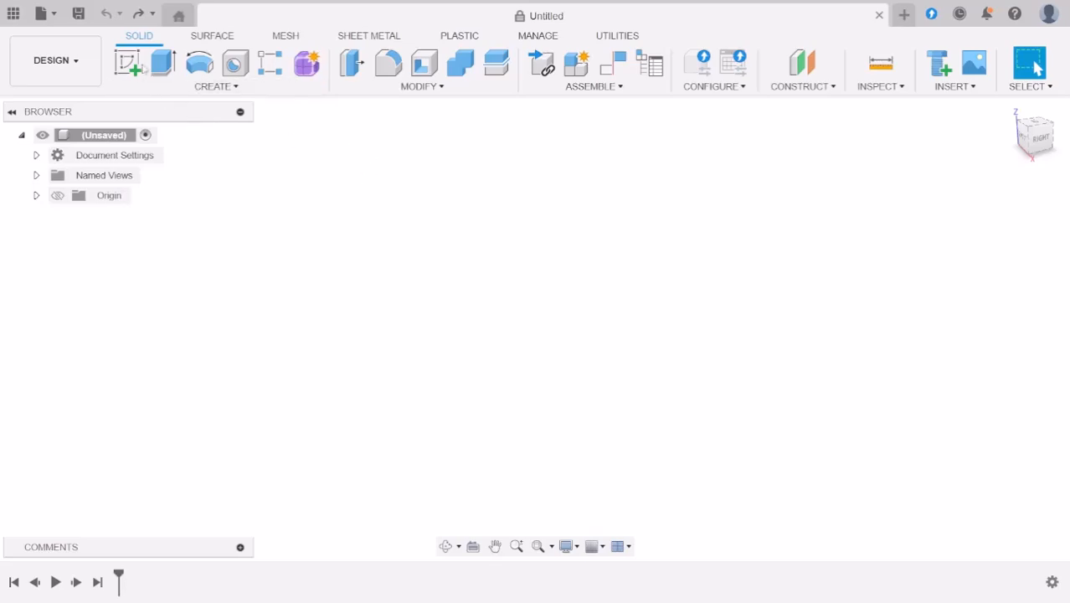
{"action": "left_click", "coordinate": [141, 67]}
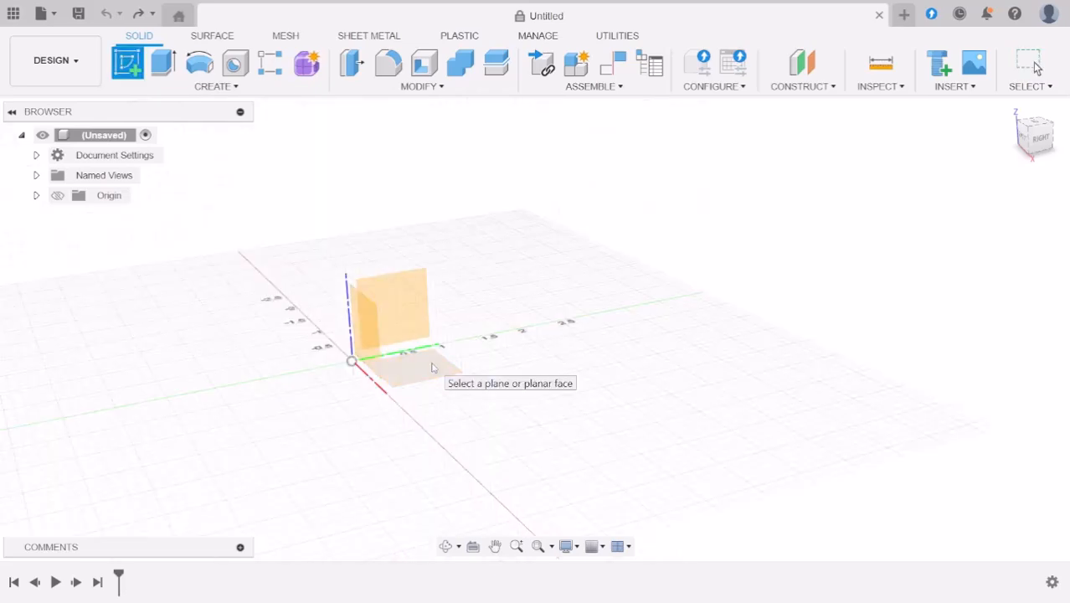
{"action": "left_click", "coordinate": [432, 367]}
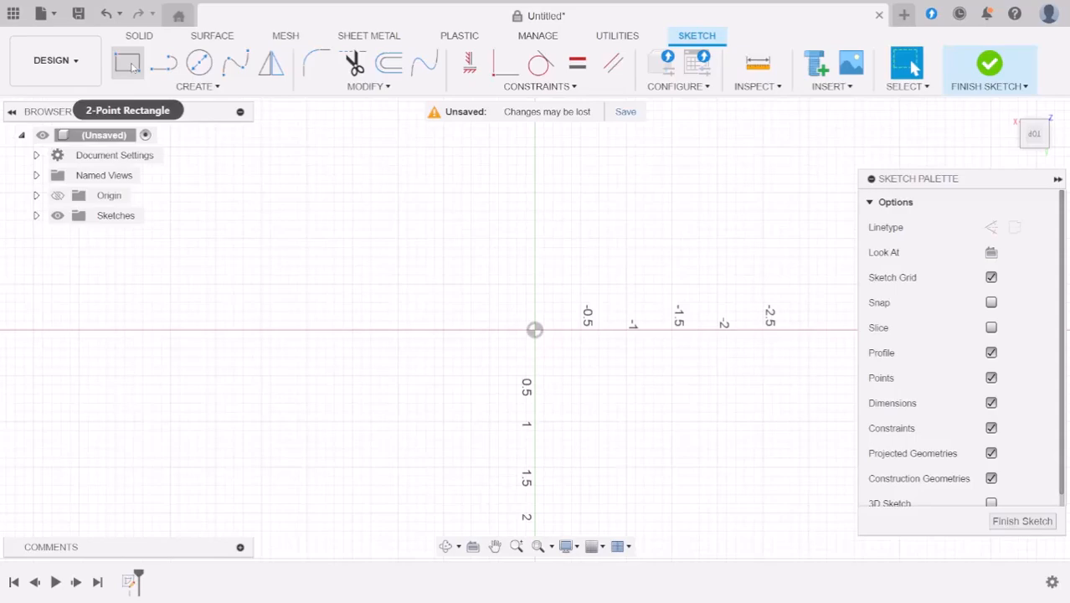
{"action": "left_click", "coordinate": [199, 64]}
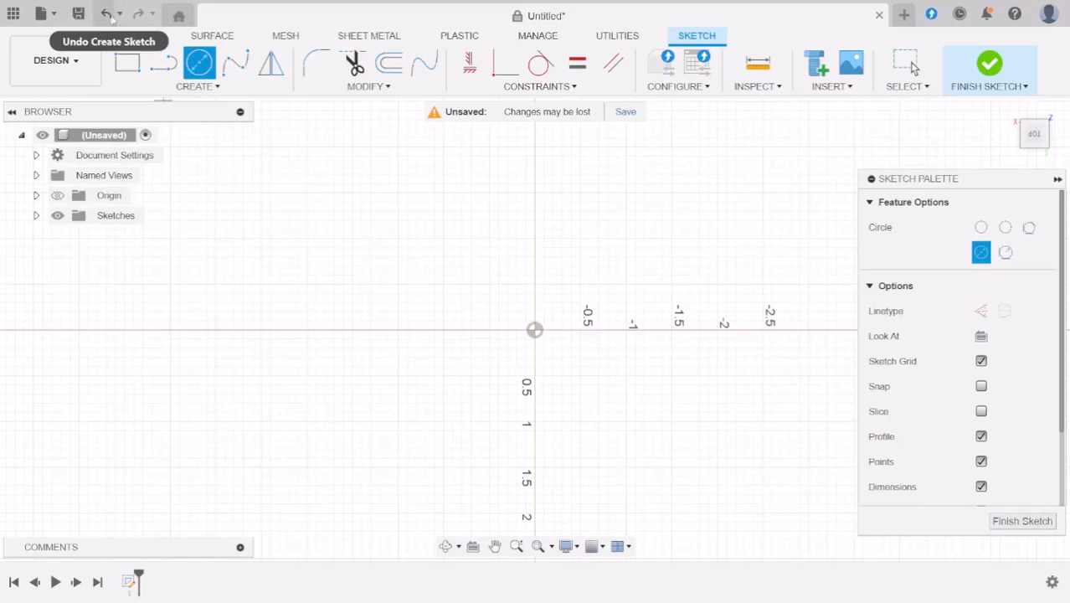
{"action": "left_click", "coordinate": [909, 67]}
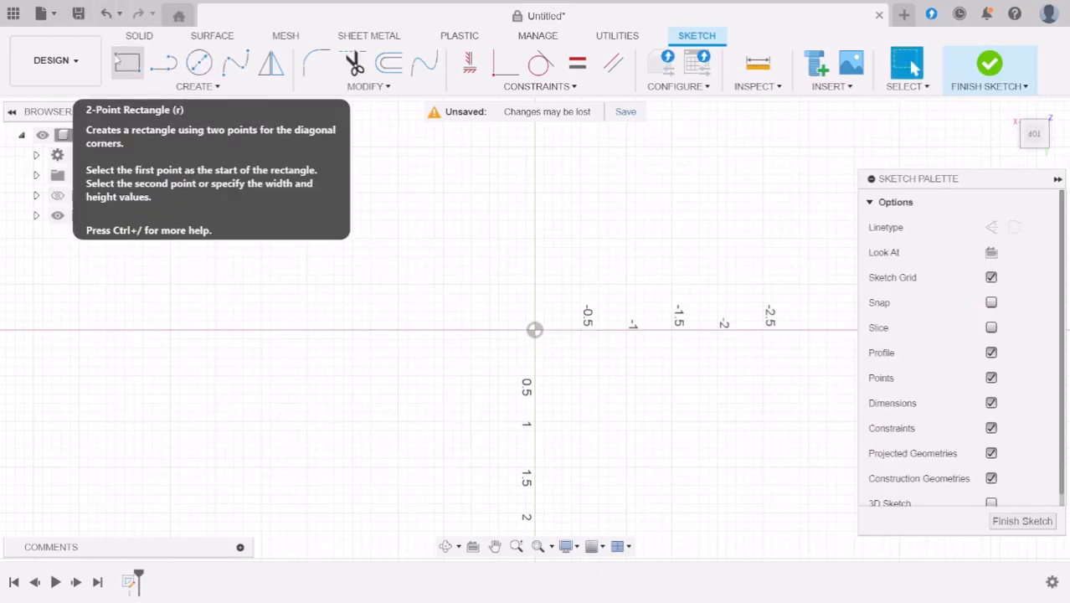
{"action": "left_click", "coordinate": [105, 14]}
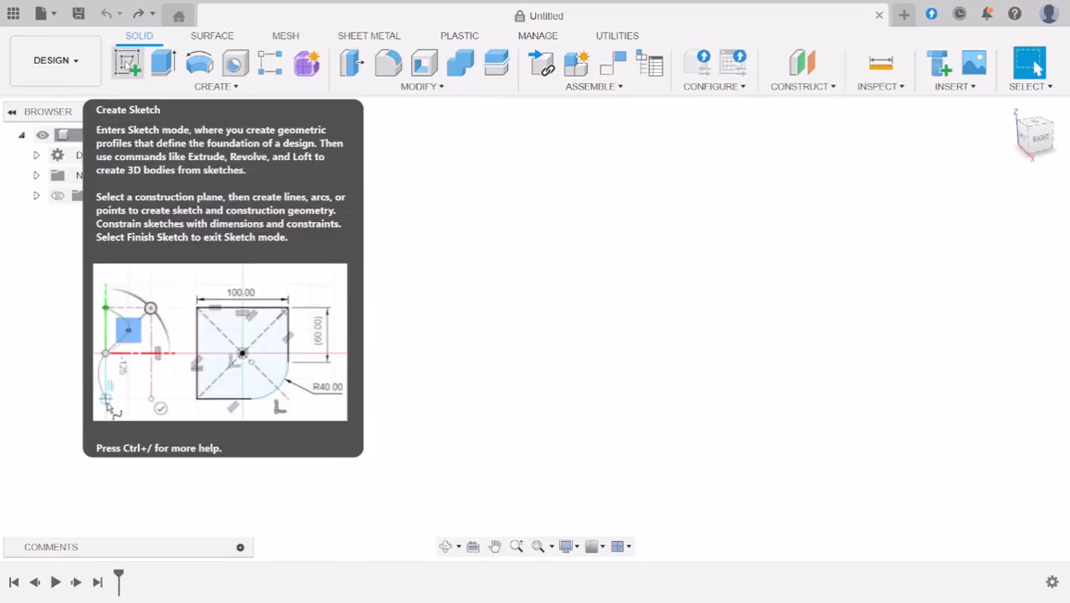
Step: Start a new sketch and view the origin planes from the back, the left and other orientations, finishing in the home view
{"action": "left_click", "coordinate": [127, 63]}
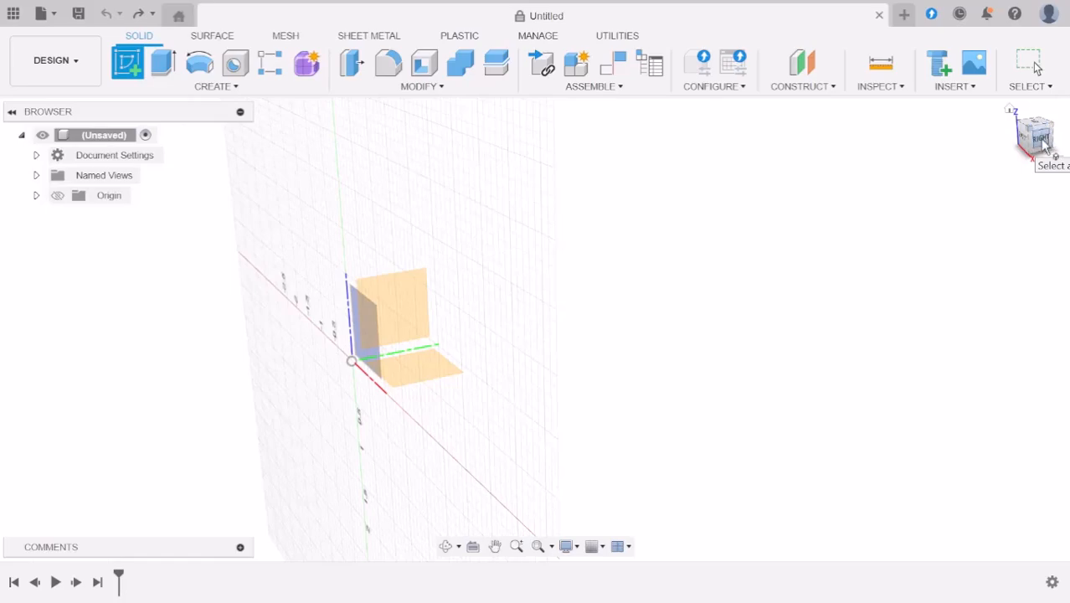
{"action": "left_click", "coordinate": [1041, 142]}
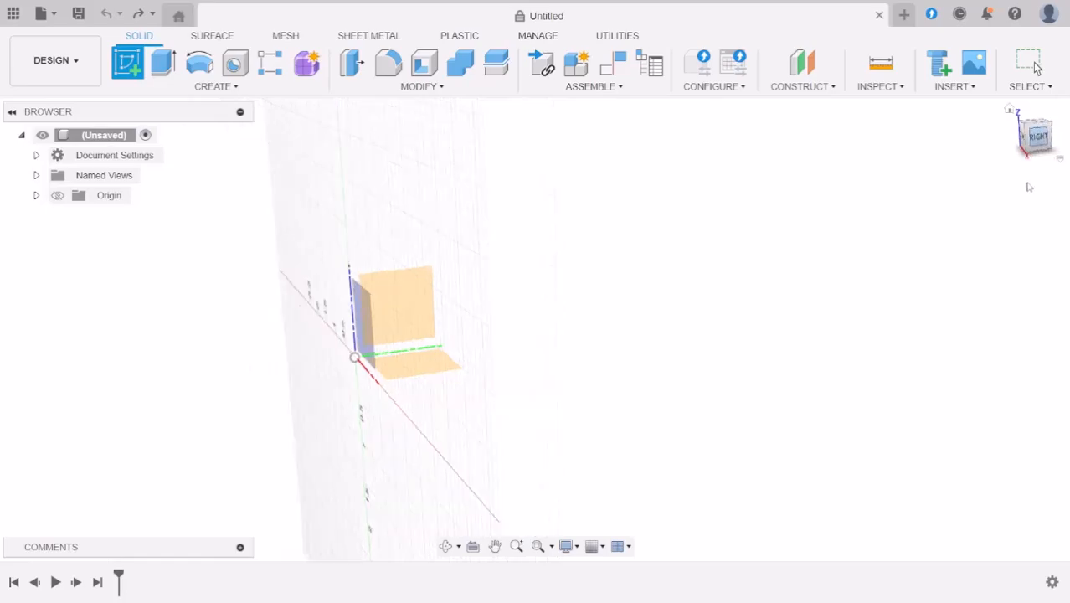
{"action": "left_click", "coordinate": [1049, 139]}
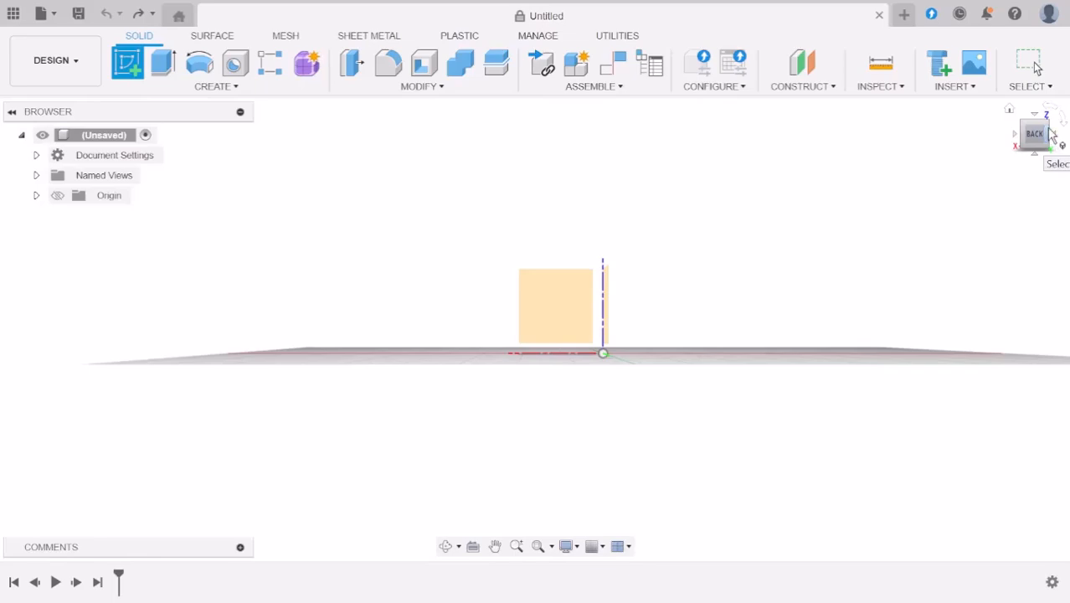
{"action": "left_click", "coordinate": [1056, 141]}
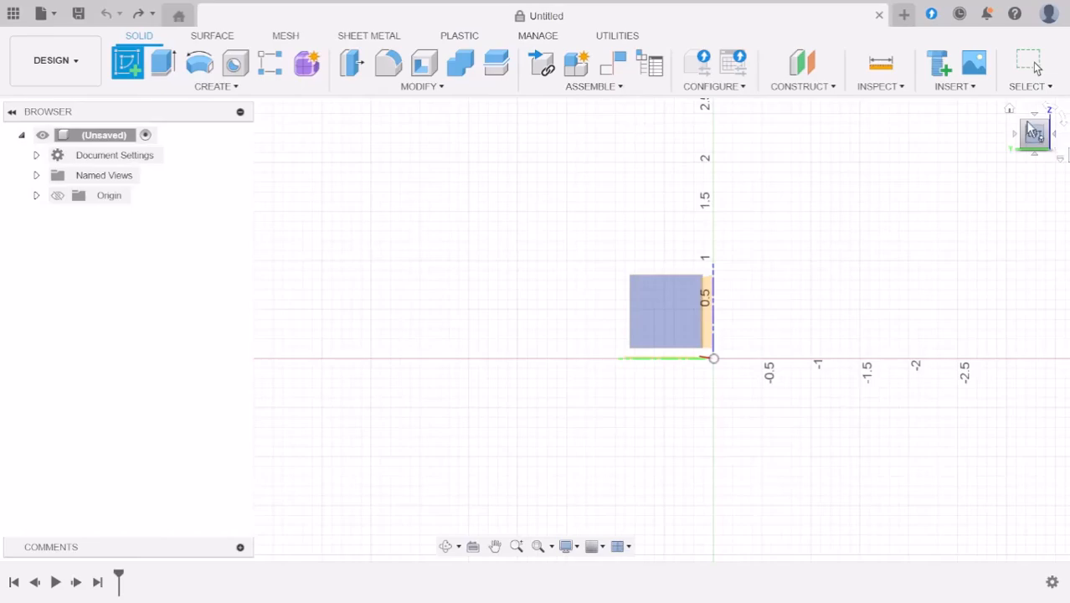
{"action": "left_click_drag", "start_coordinate": [1035, 139], "coordinate": [1035, 146]}
{"action": "left_click", "coordinate": [1034, 144]}
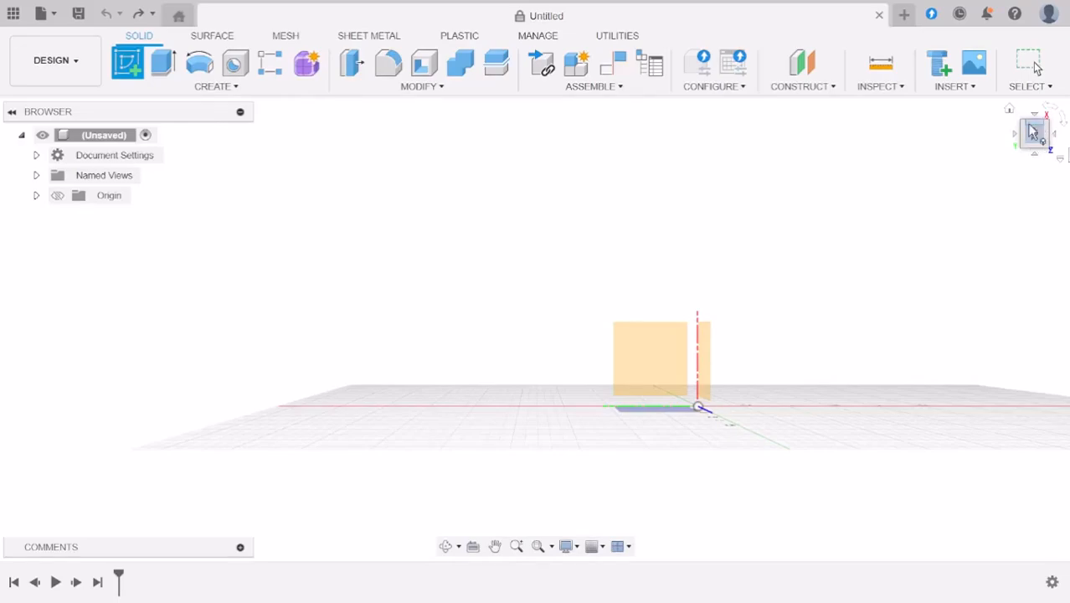
{"action": "left_click", "coordinate": [1031, 158]}
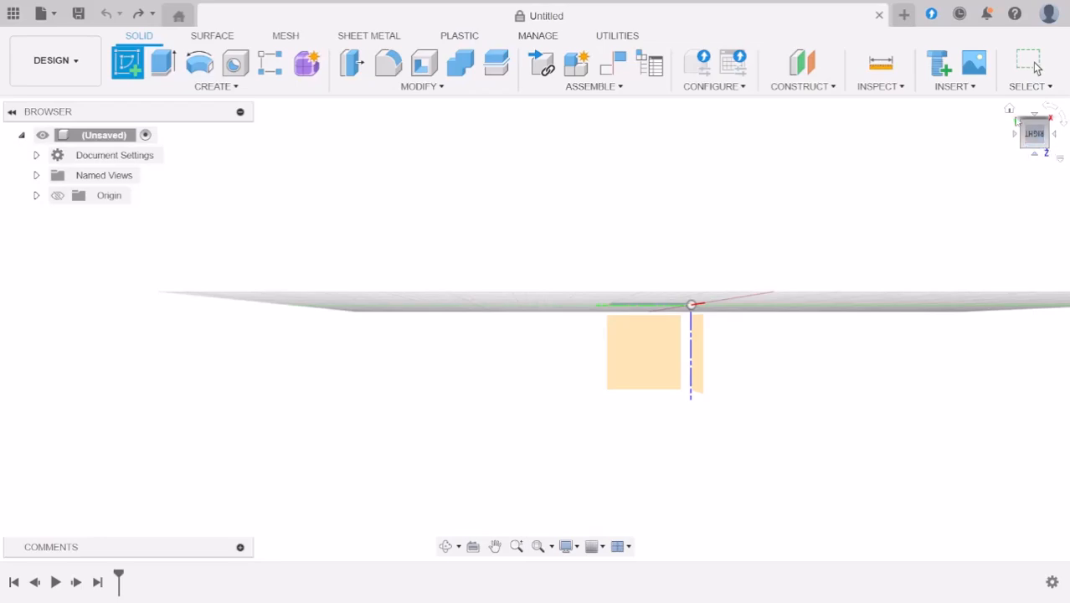
{"action": "left_click", "coordinate": [1041, 148]}
{"action": "left_click", "coordinate": [1037, 146]}
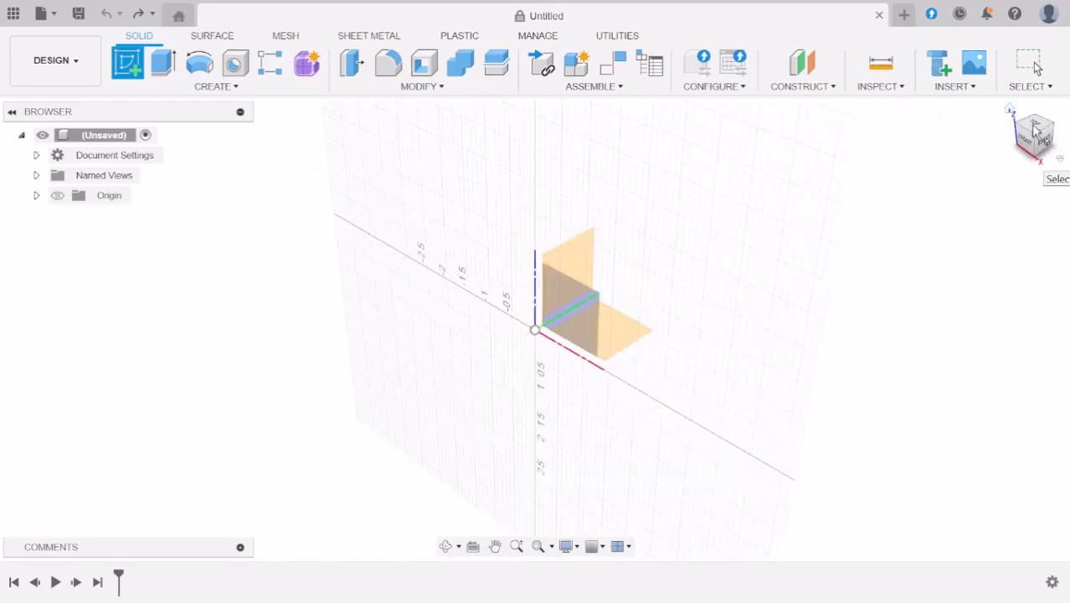
Step: Switch to the front view and examine the vertical XZ origin plane face-on
{"action": "middle_click_drag", "start_coordinate": [669, 313], "coordinate": [619, 303], "text": "shift"}
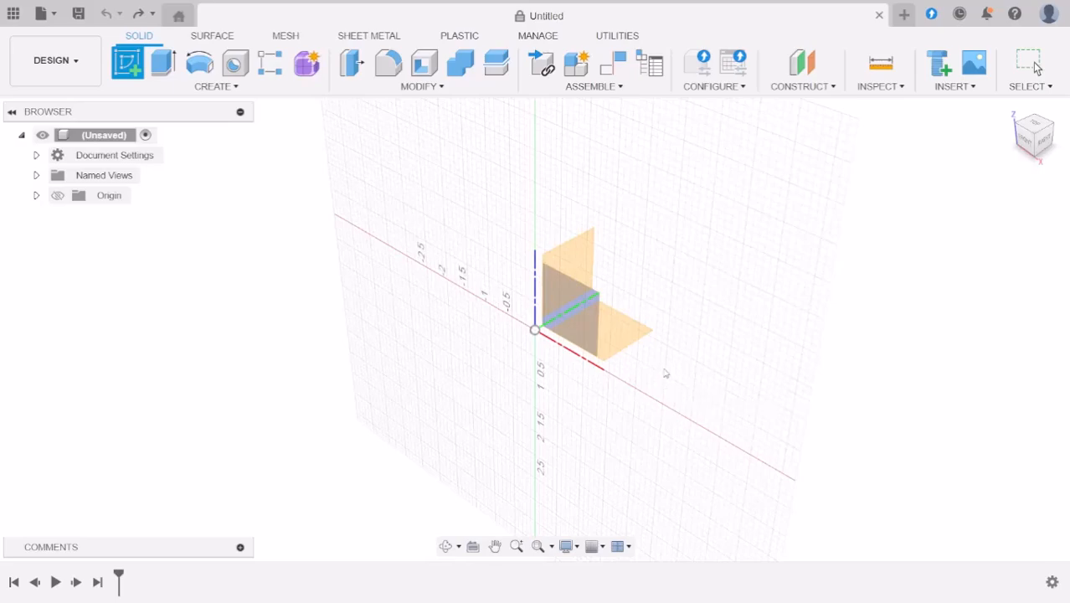
{"action": "left_click_drag", "start_coordinate": [1060, 159], "coordinate": [1039, 144]}
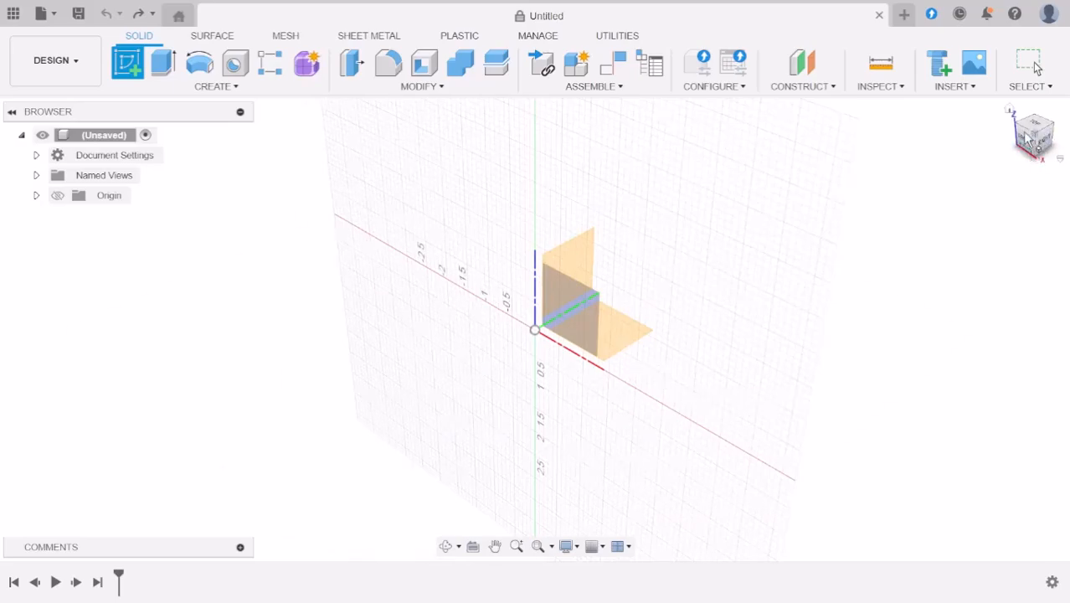
{"action": "left_click", "coordinate": [1035, 134]}
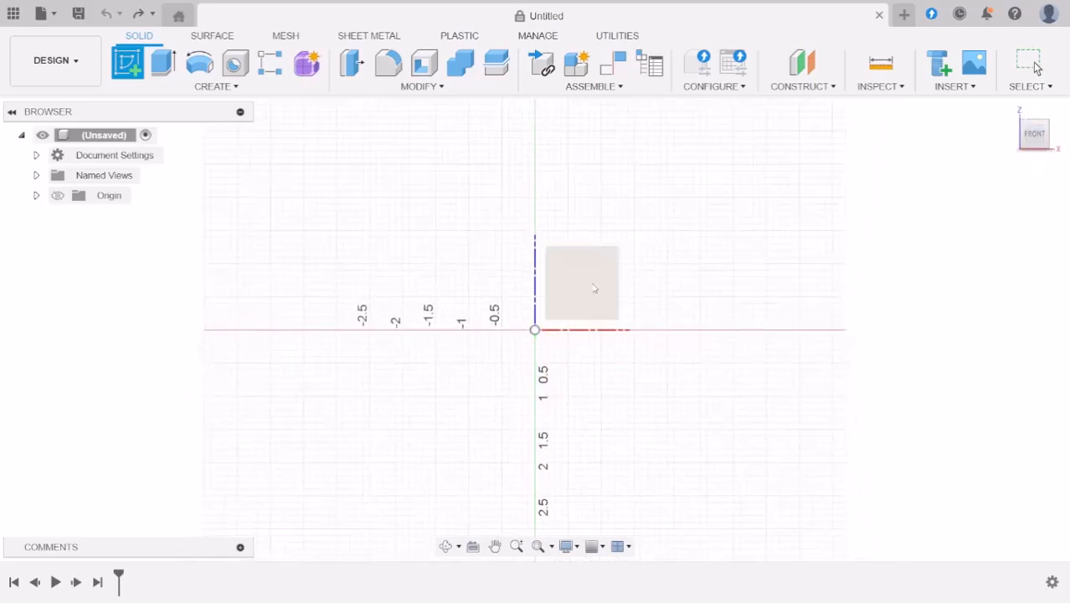
{"action": "left_click", "coordinate": [551, 306]}
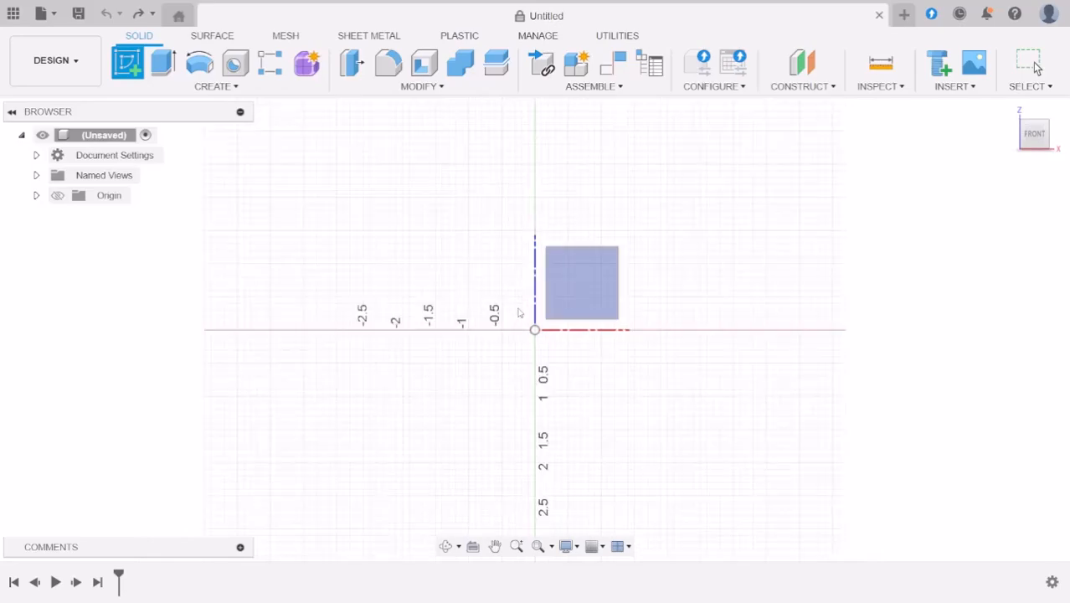
{"action": "left_click", "coordinate": [694, 325]}
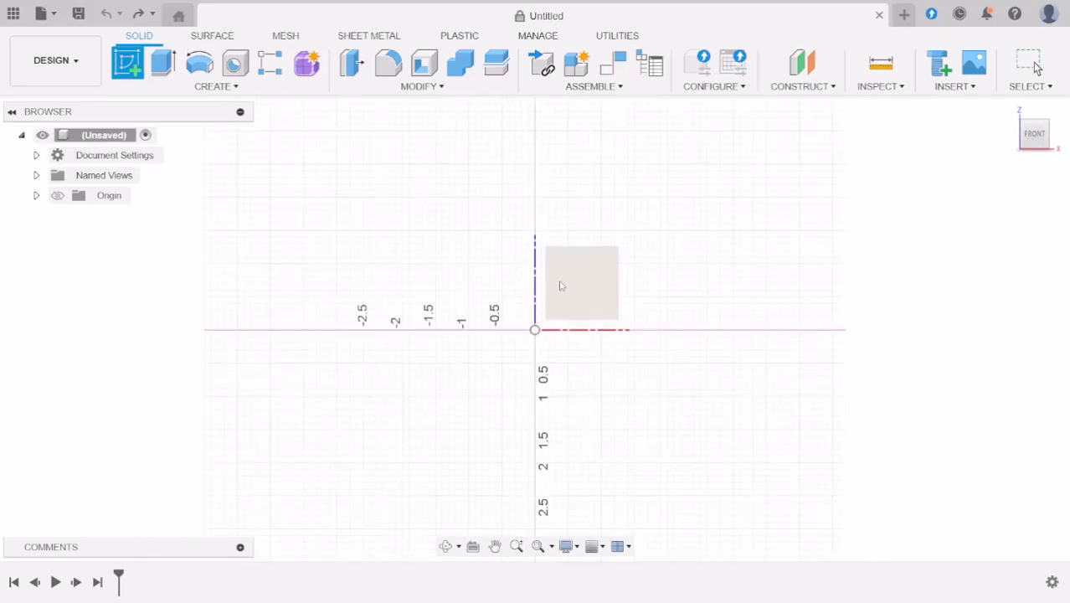
{"action": "left_click", "coordinate": [608, 281]}
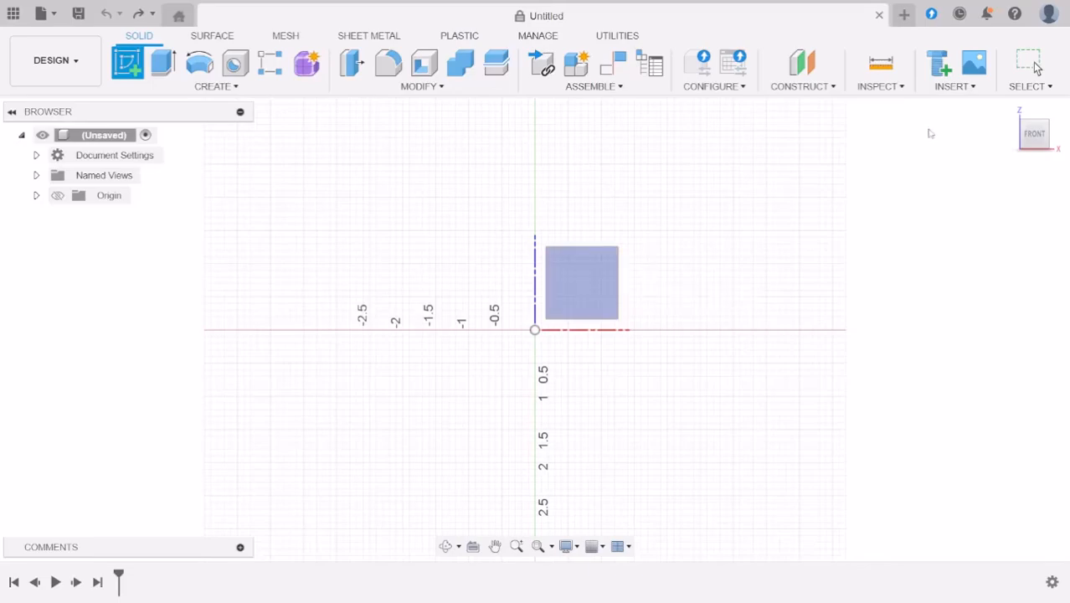
Step: Return to the home view and place the sketch on the horizontal XY plane
{"action": "left_click", "coordinate": [1007, 112]}
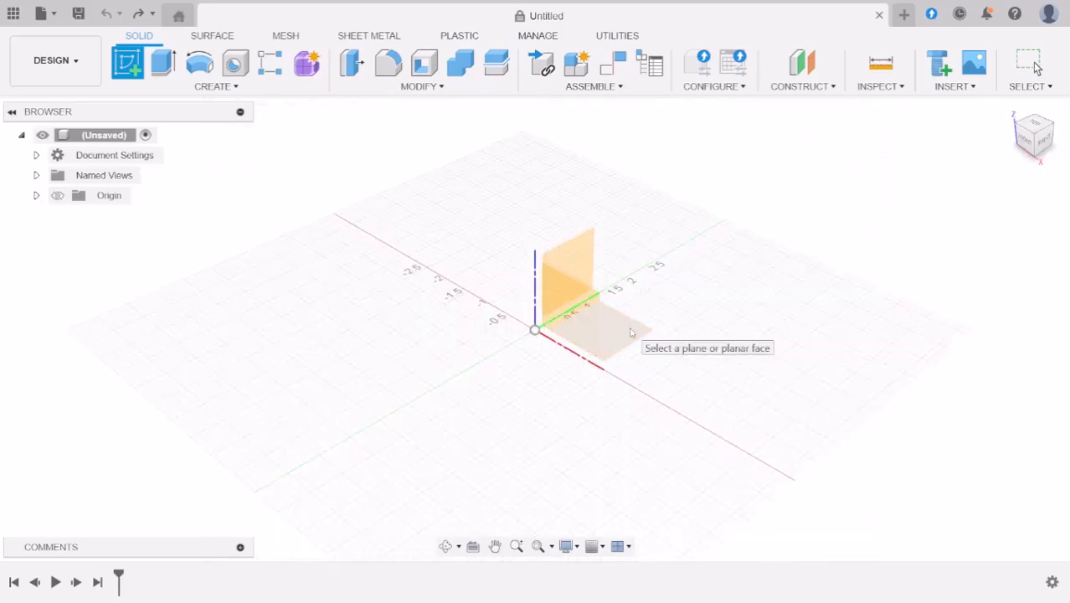
{"action": "left_click", "coordinate": [632, 335]}
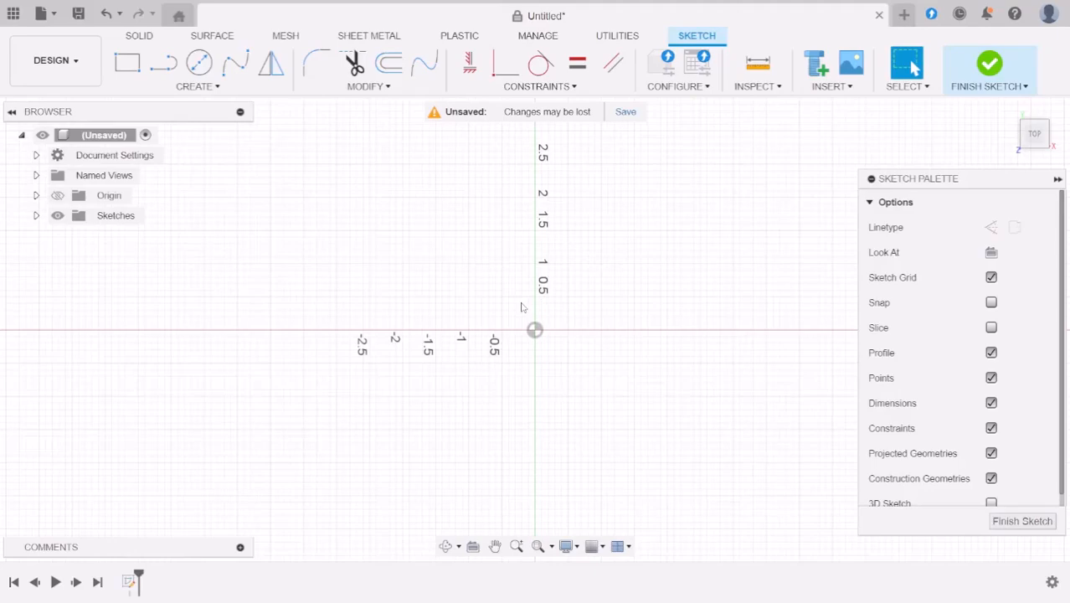
Step: Show the origin planes and axes in the sketch, and hide them again
{"action": "left_click", "coordinate": [57, 195]}
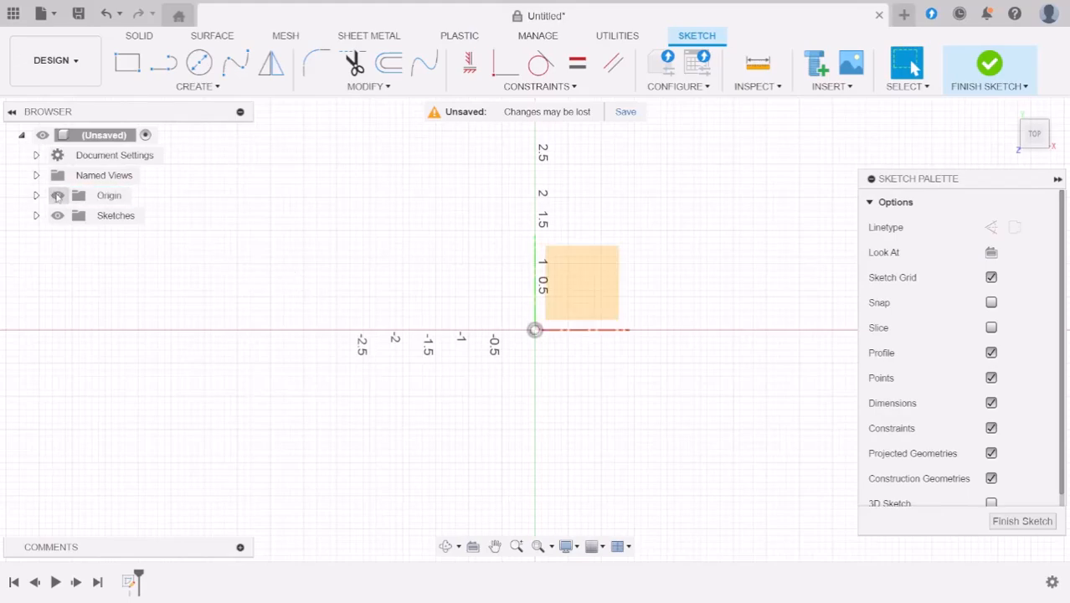
{"action": "left_click", "coordinate": [57, 195]}
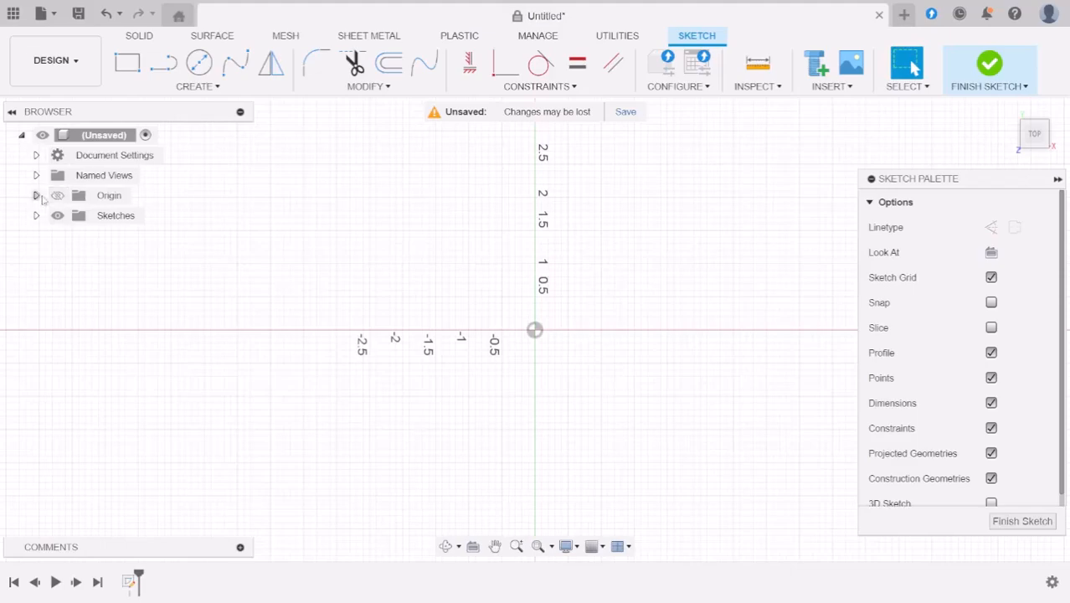
{"action": "left_click", "coordinate": [57, 195]}
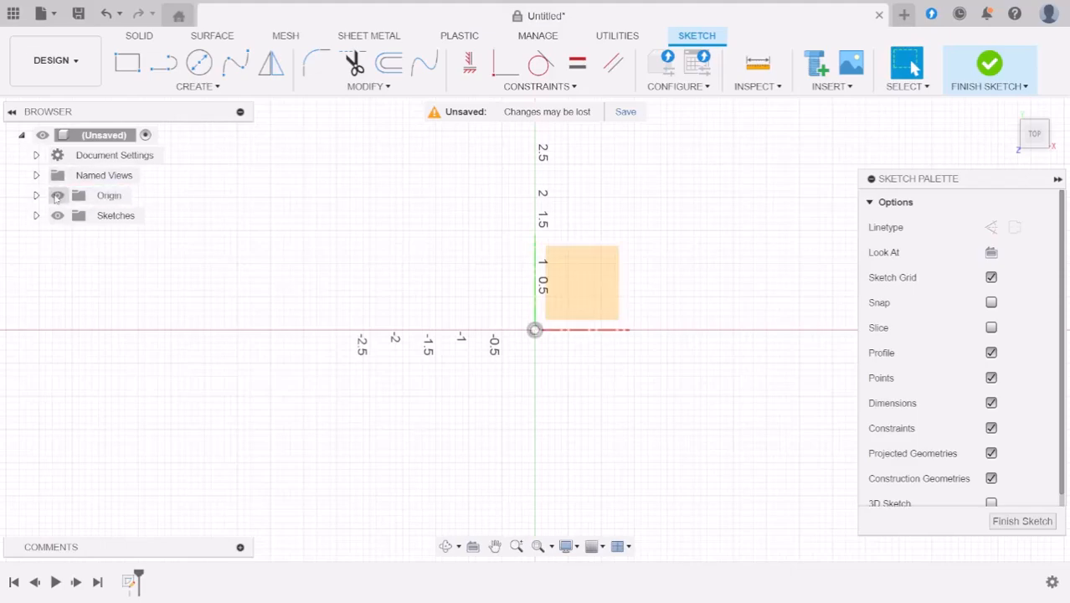
{"action": "left_click", "coordinate": [57, 195]}
{"action": "left_click", "coordinate": [57, 195]}
{"action": "left_click", "coordinate": [57, 195]}
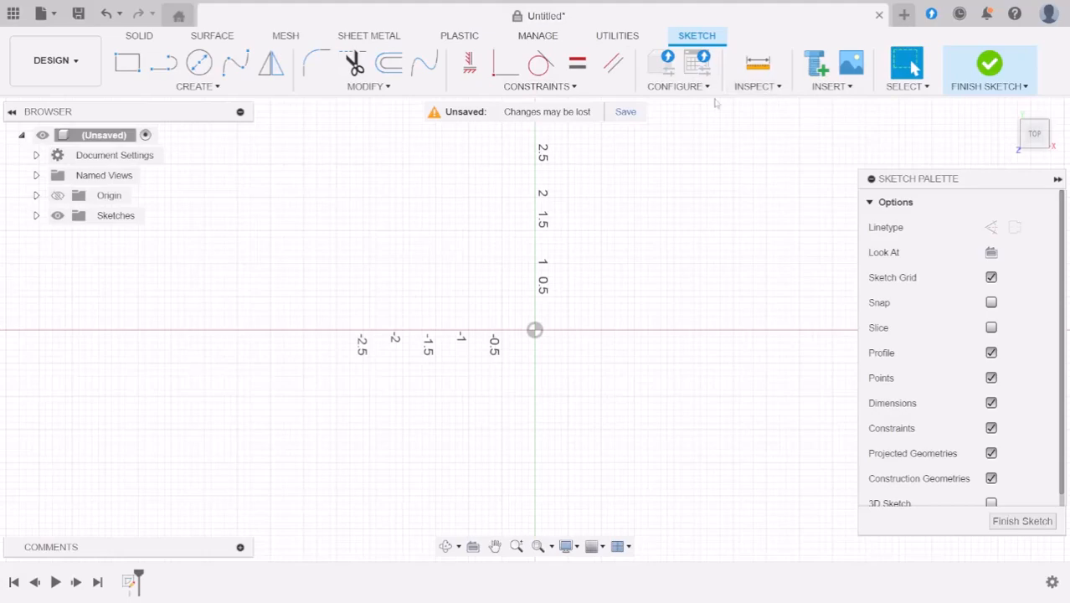
Step: Examine the available sketch creation, modification and constraint commands
{"action": "left_click", "coordinate": [213, 88]}
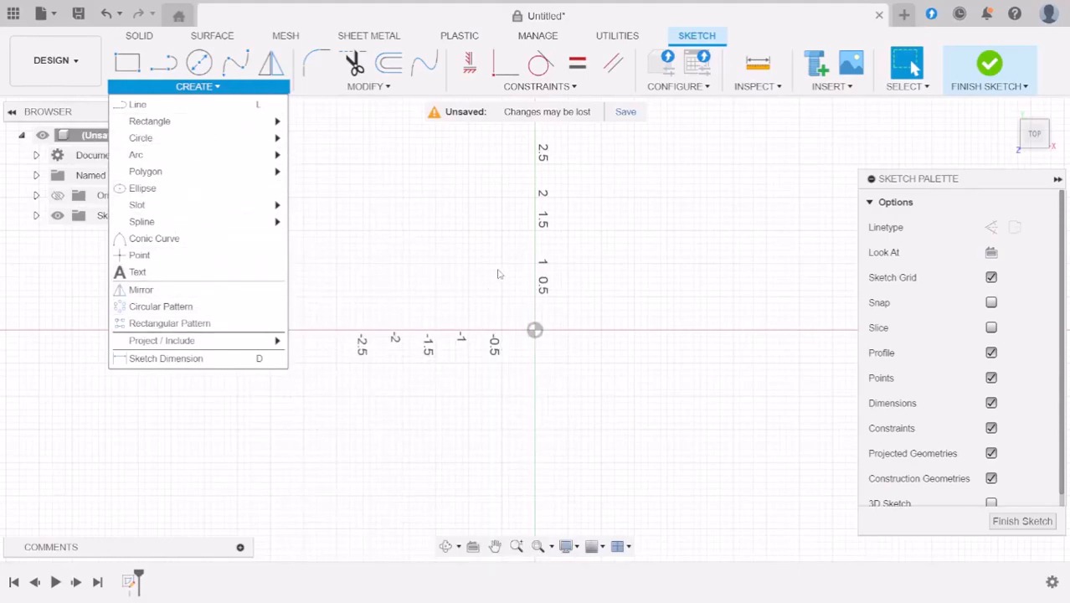
{"action": "left_click", "coordinate": [373, 88]}
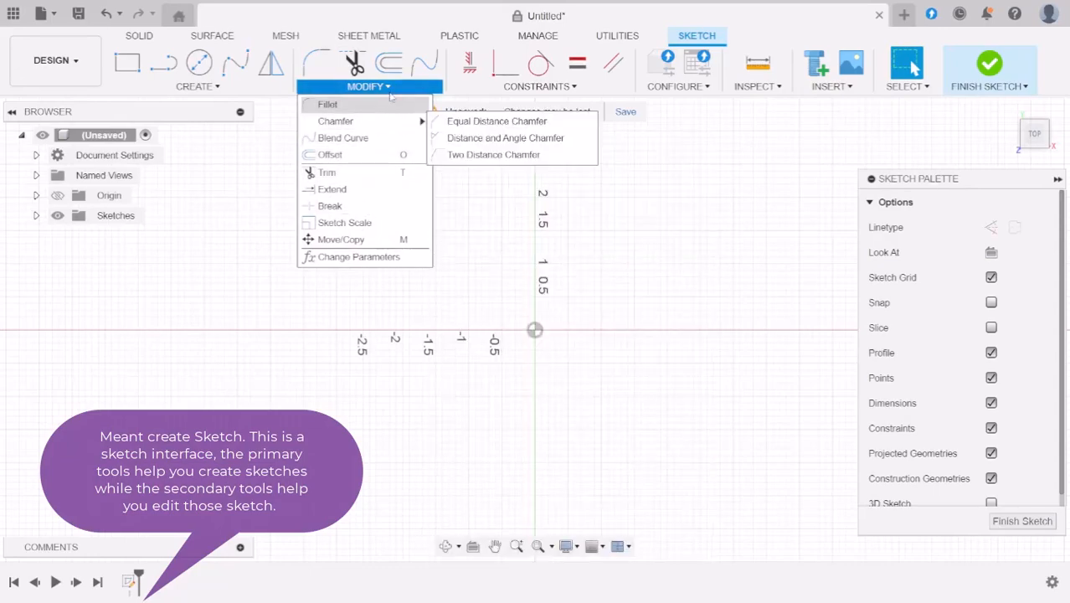
{"action": "mouse_move", "coordinate": [517, 84]}
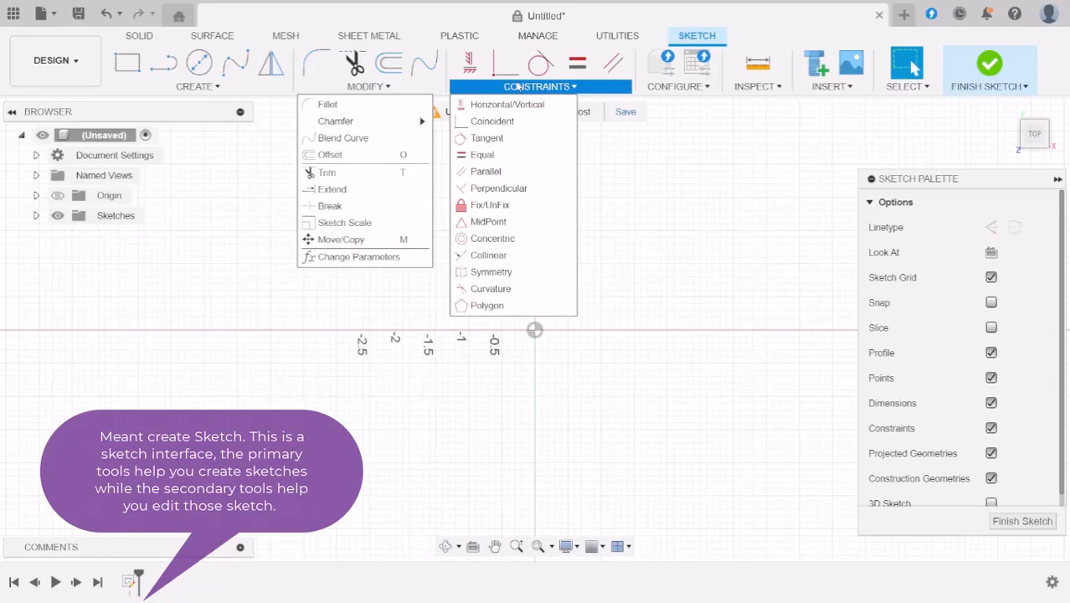
{"action": "left_click", "coordinate": [517, 83]}
{"action": "left_click", "coordinate": [525, 87]}
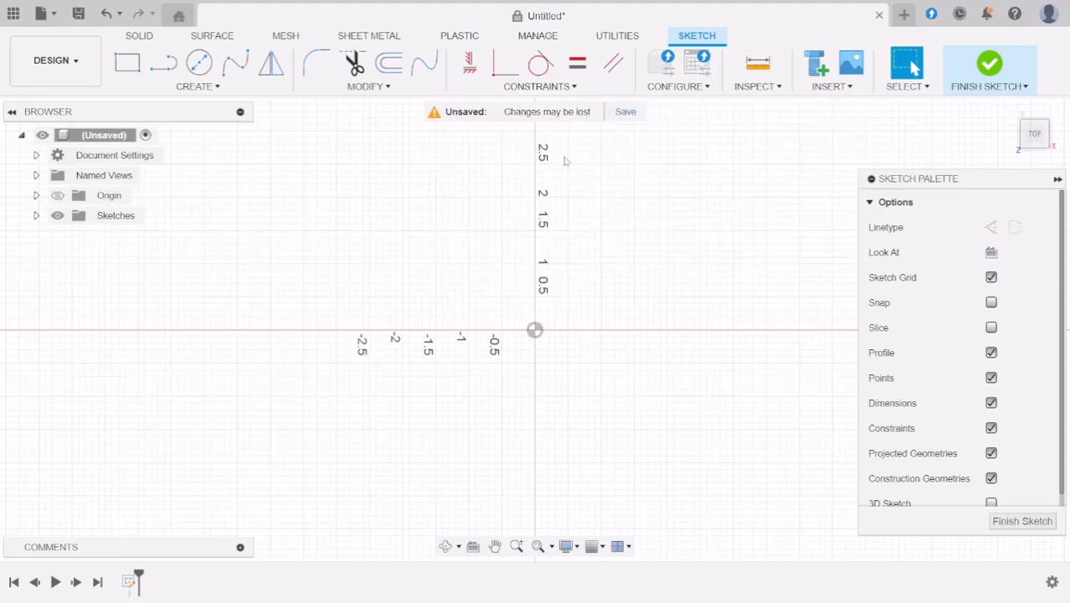
Step: Draw a center diameter circle at the sketch origin with a diameter of 2 in
{"action": "left_click", "coordinate": [198, 63]}
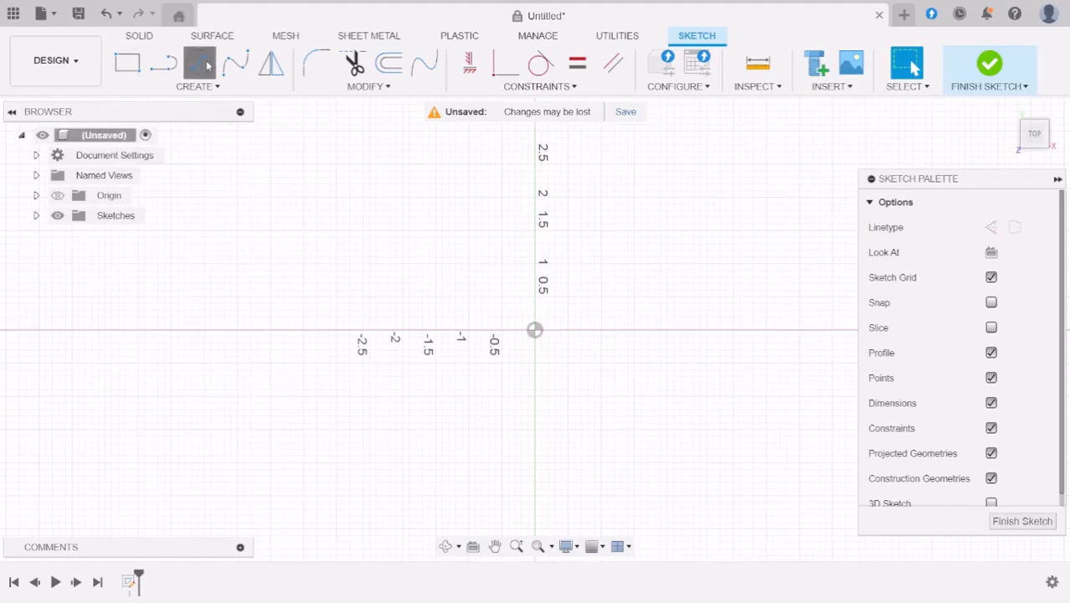
{"action": "left_click", "coordinate": [535, 330]}
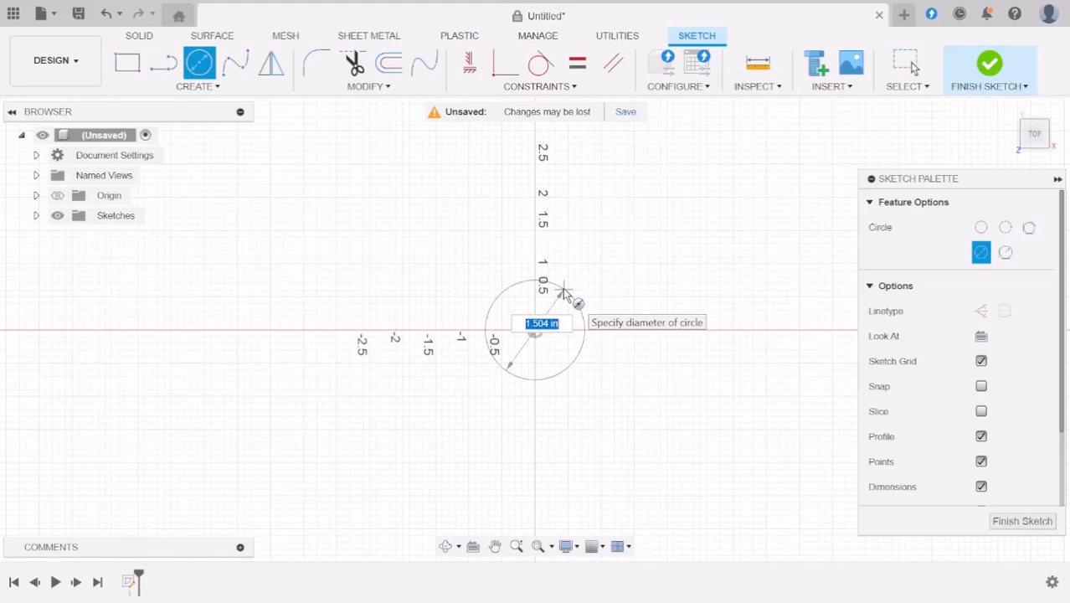
{"action": "type", "text": "2"}
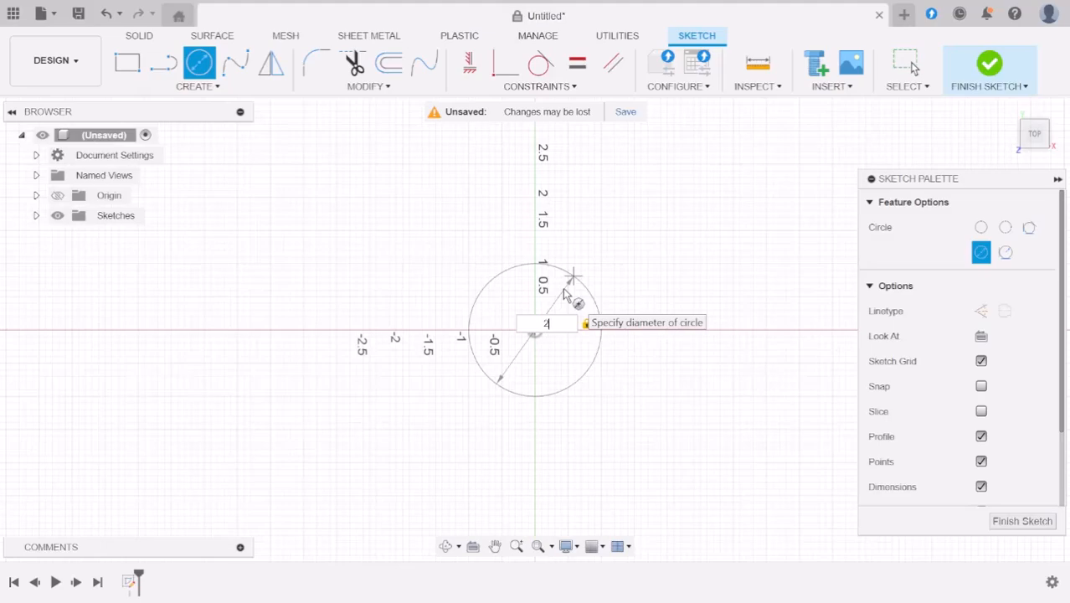
{"action": "key", "text": "Return"}
{"action": "key", "text": "Escape"}
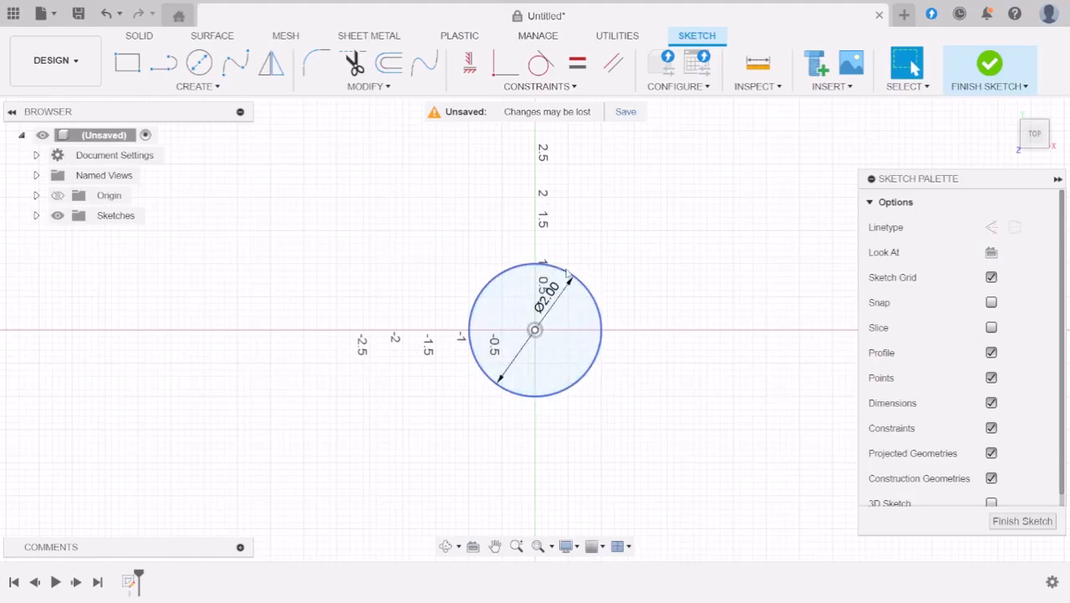
Step: Set the circle's diameter to 3 in and select its enclosed profile
{"action": "left_click", "coordinate": [566, 275]}
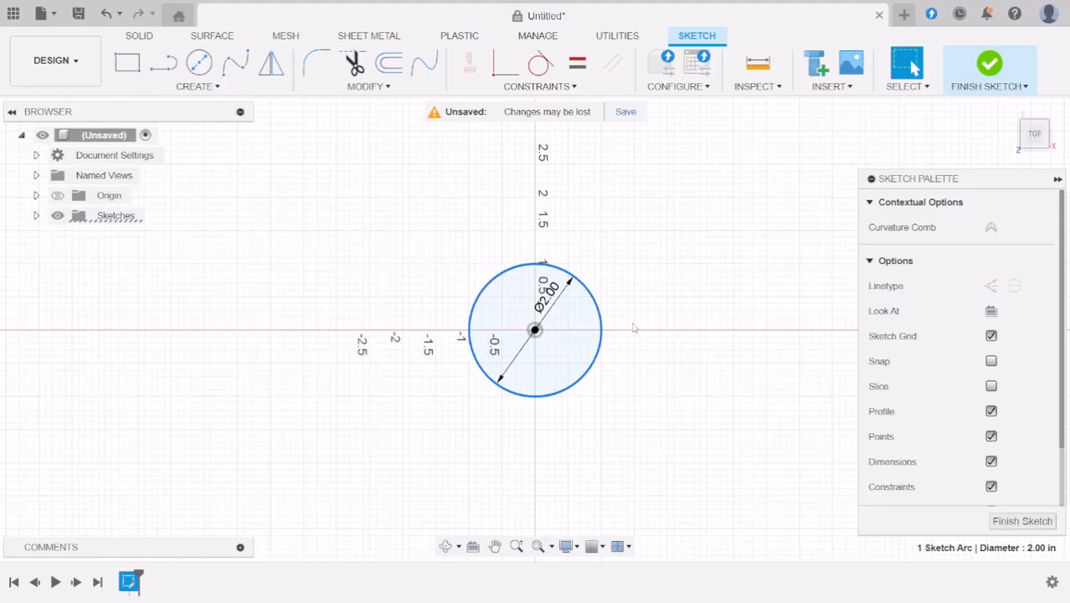
{"action": "double_click", "coordinate": [548, 295]}
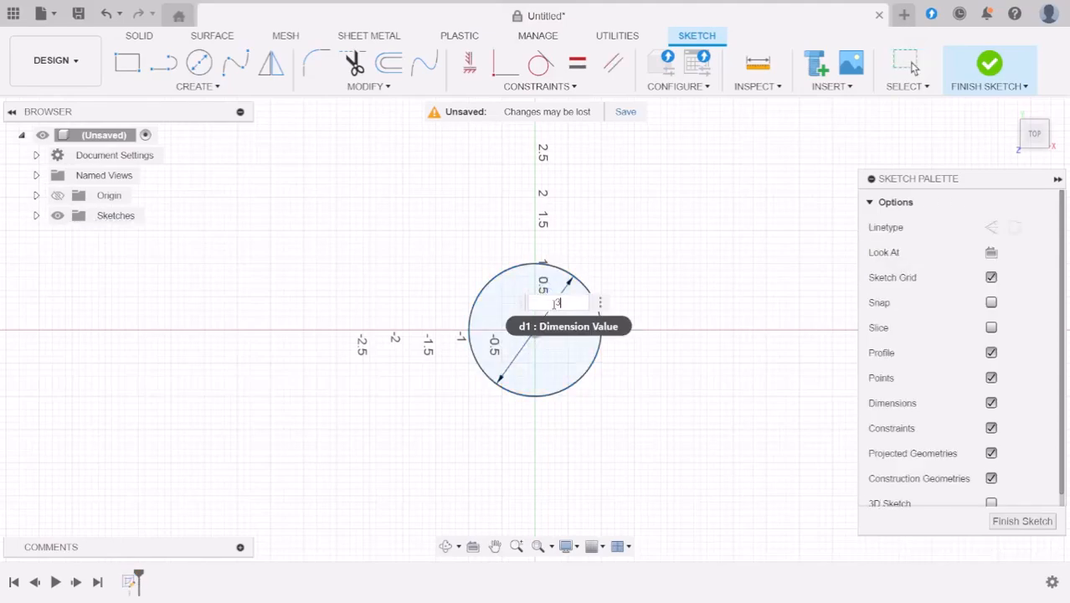
{"action": "key", "text": "Return"}
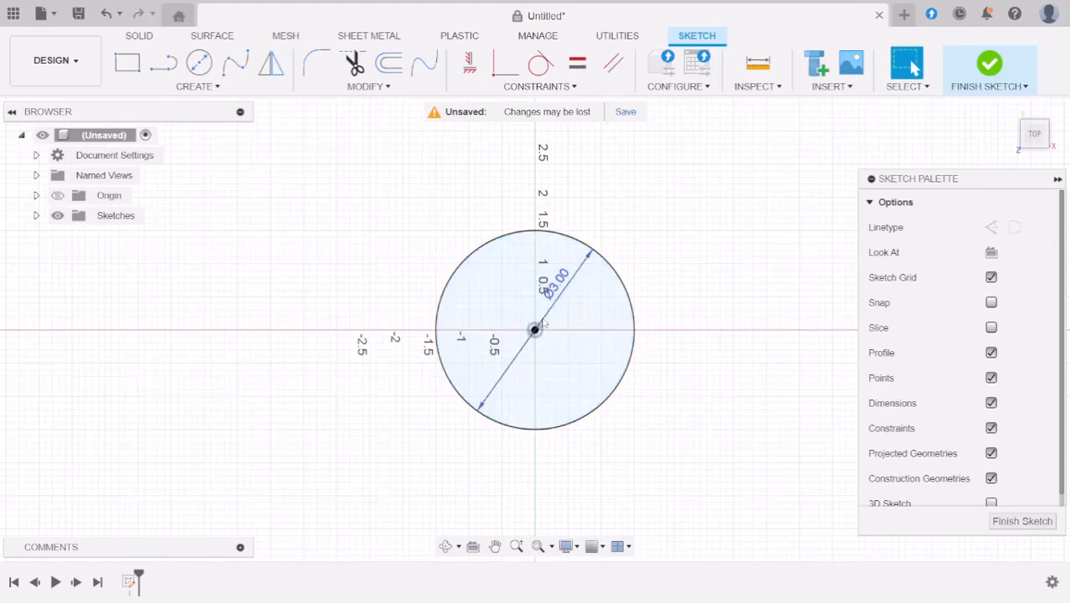
{"action": "left_click", "coordinate": [587, 331]}
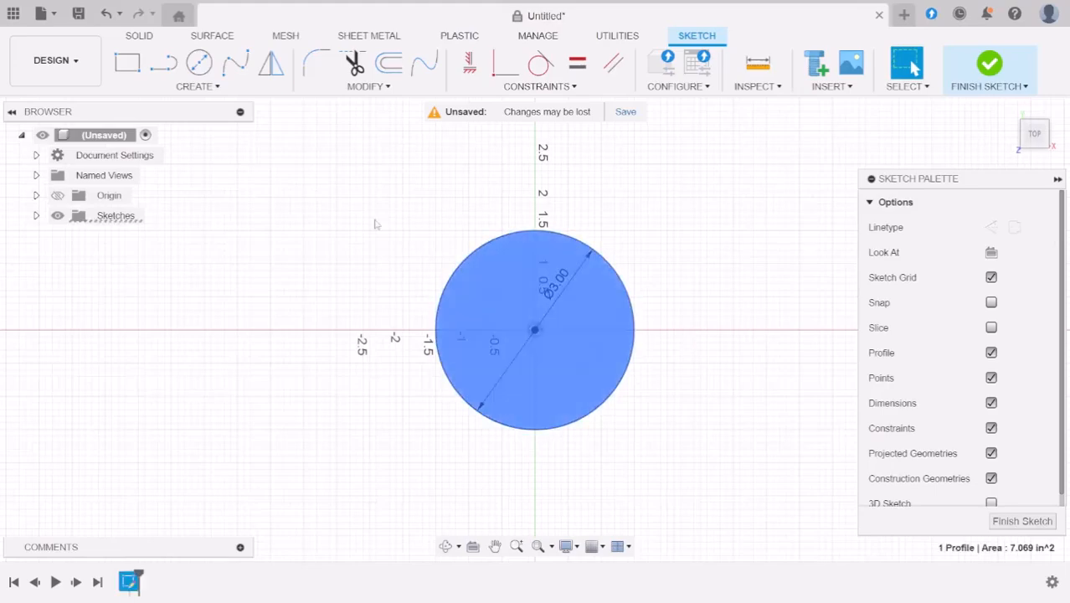
Step: Draw a second circle 2 in in diameter, centred inside the 3 in circle slightly above and right of the origin, overlapping its upper edge
{"action": "left_click", "coordinate": [200, 65]}
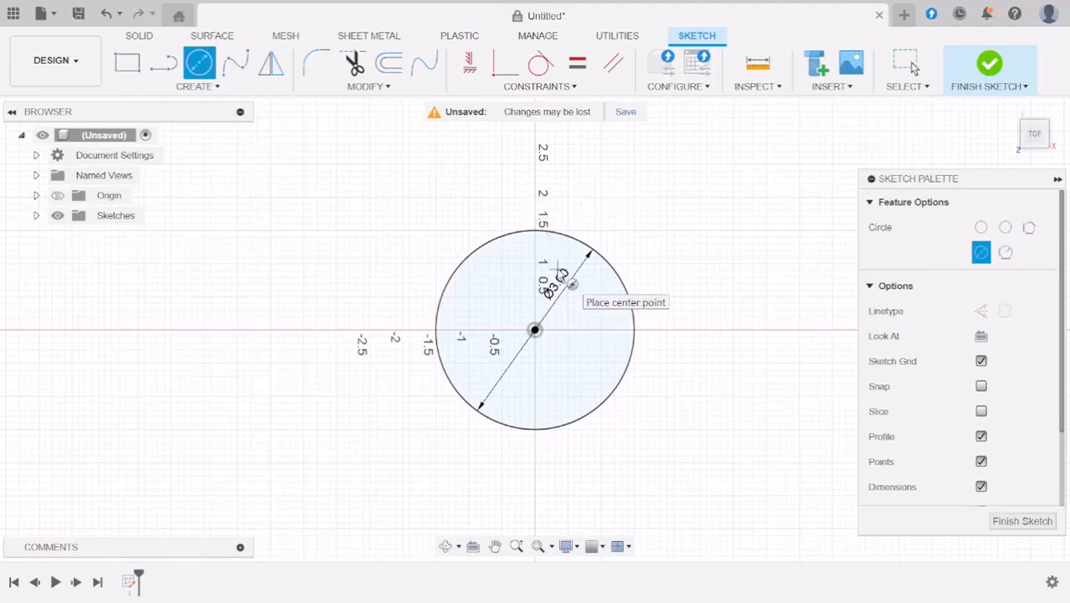
{"action": "left_click", "coordinate": [554, 266]}
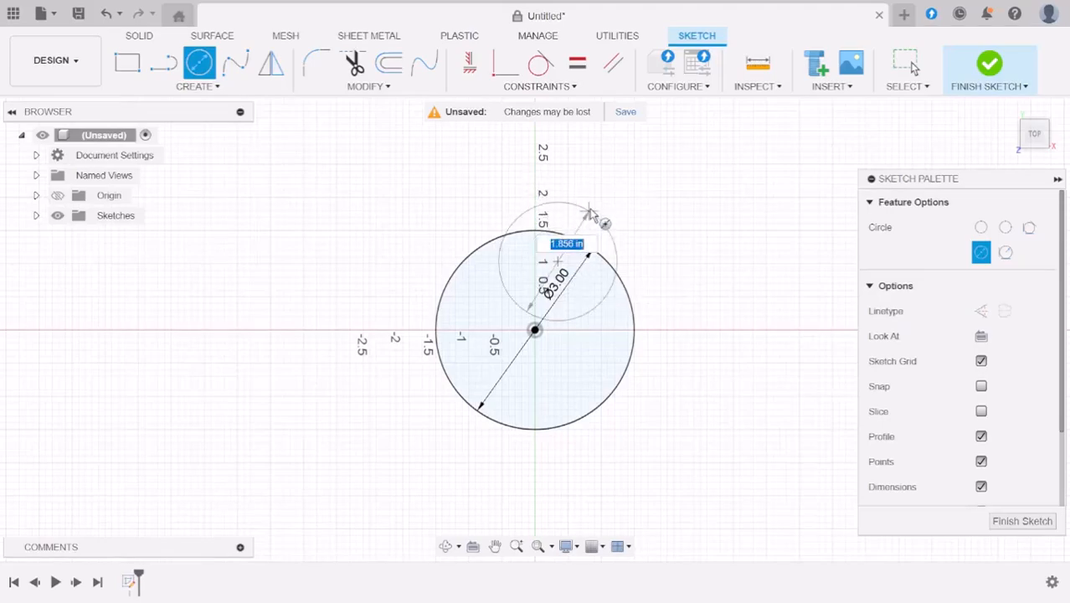
{"action": "type", "text": "2"}
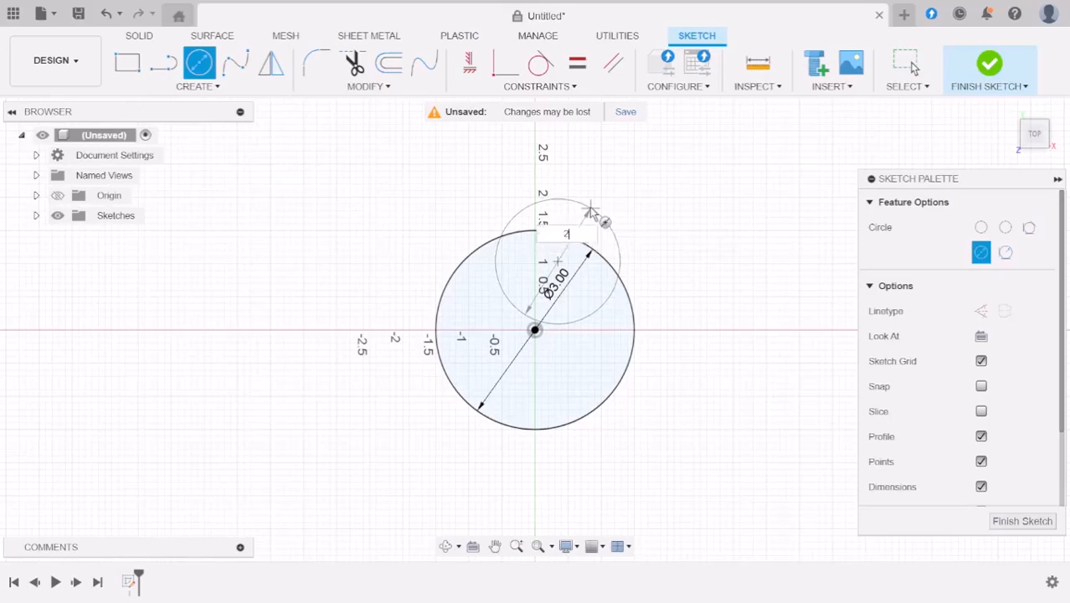
{"action": "key", "text": "Return"}
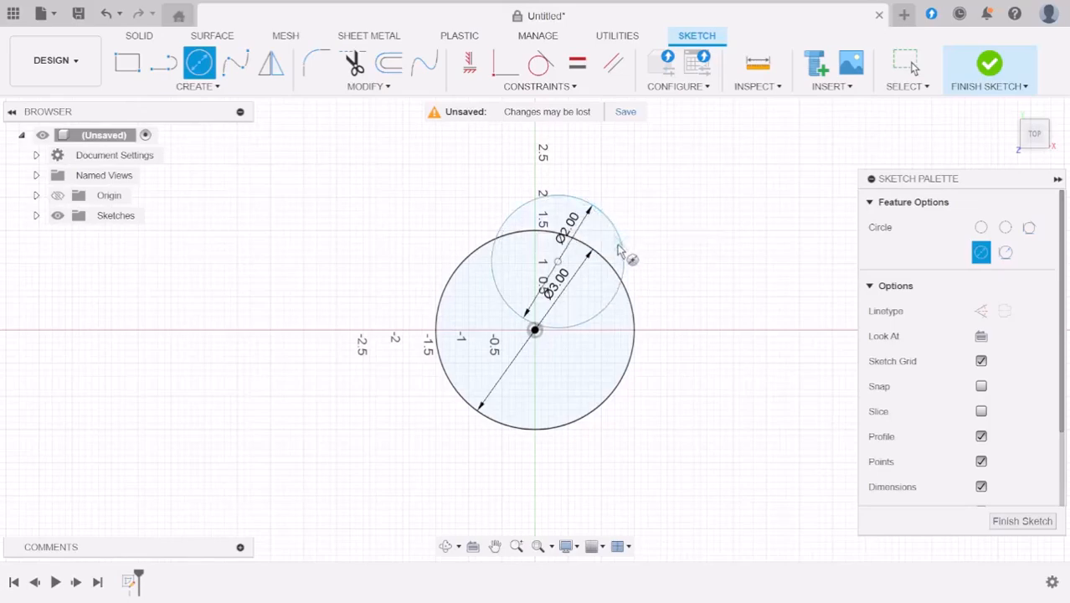
Step: Align the 2 in circle's center vertically with the sketch origin using a Horizontal/Vertical constraint
{"action": "key", "text": "Escape"}
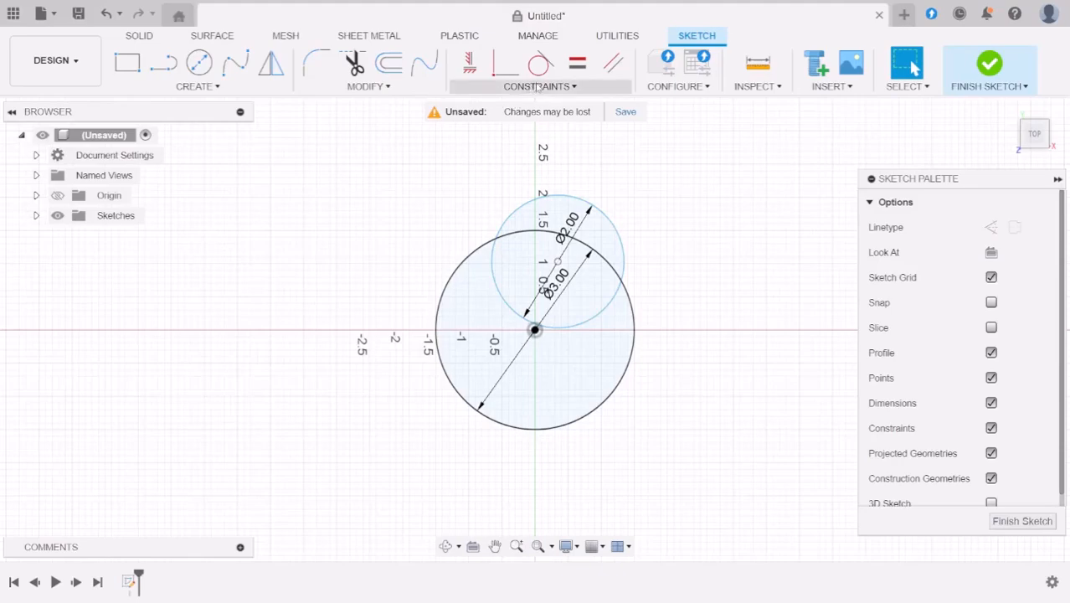
{"action": "left_click", "coordinate": [574, 211]}
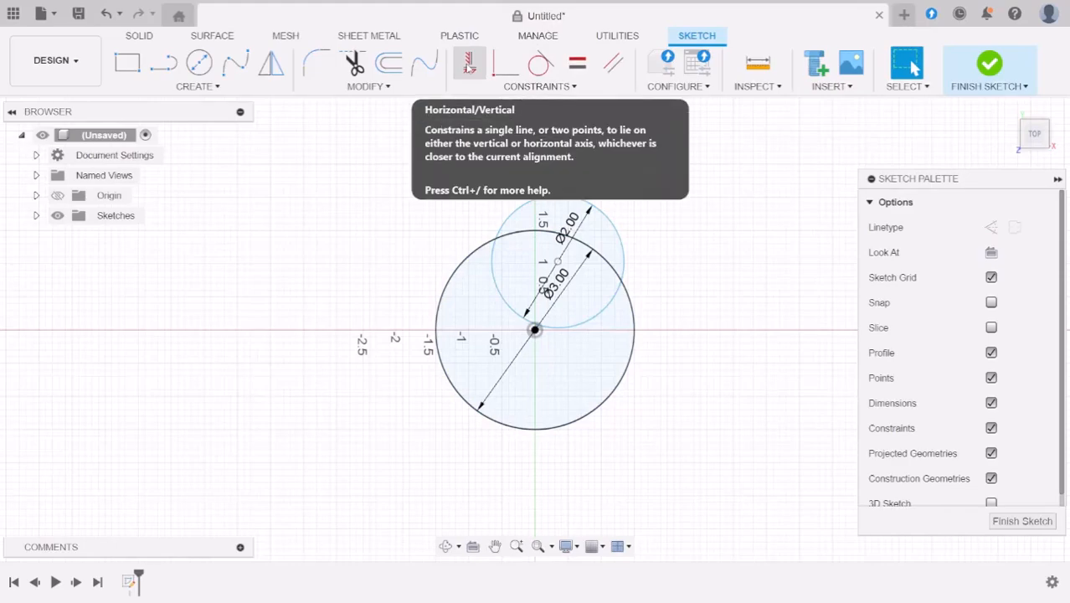
{"action": "left_click", "coordinate": [469, 64]}
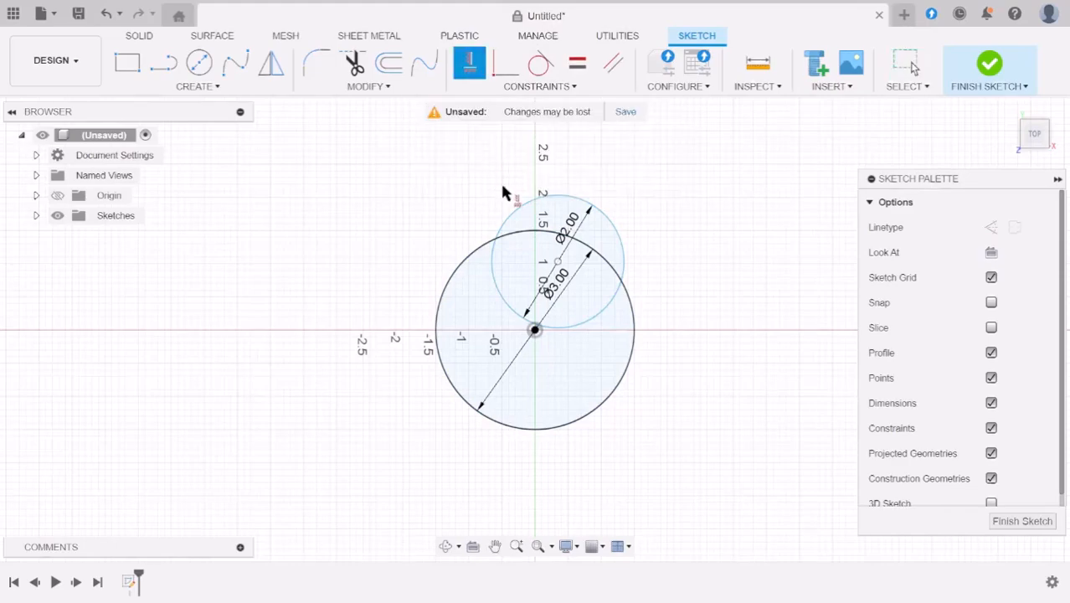
{"action": "left_click", "coordinate": [557, 262]}
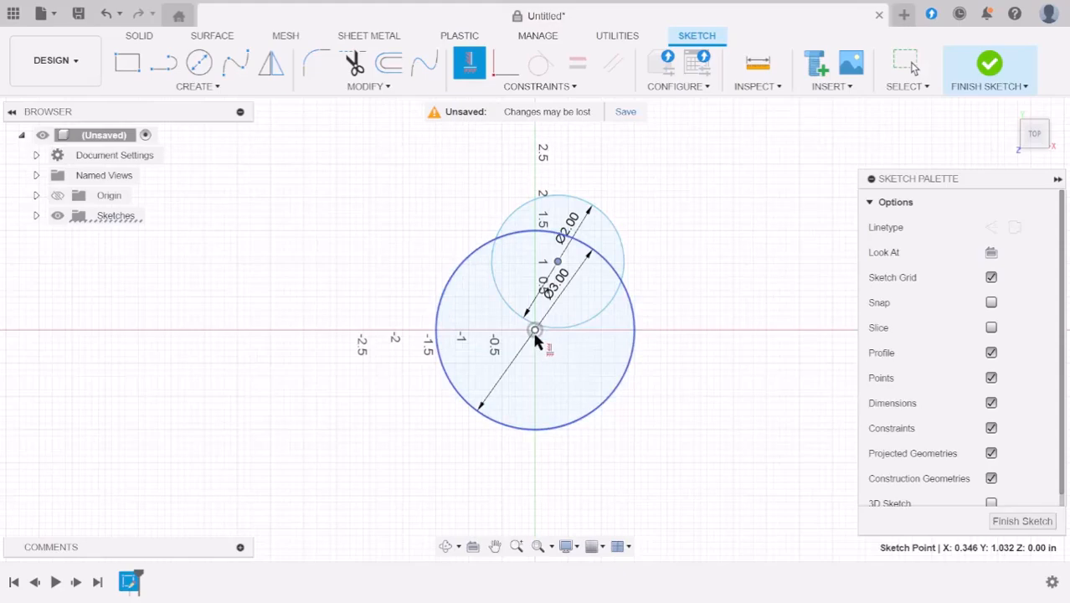
{"action": "left_click", "coordinate": [536, 331]}
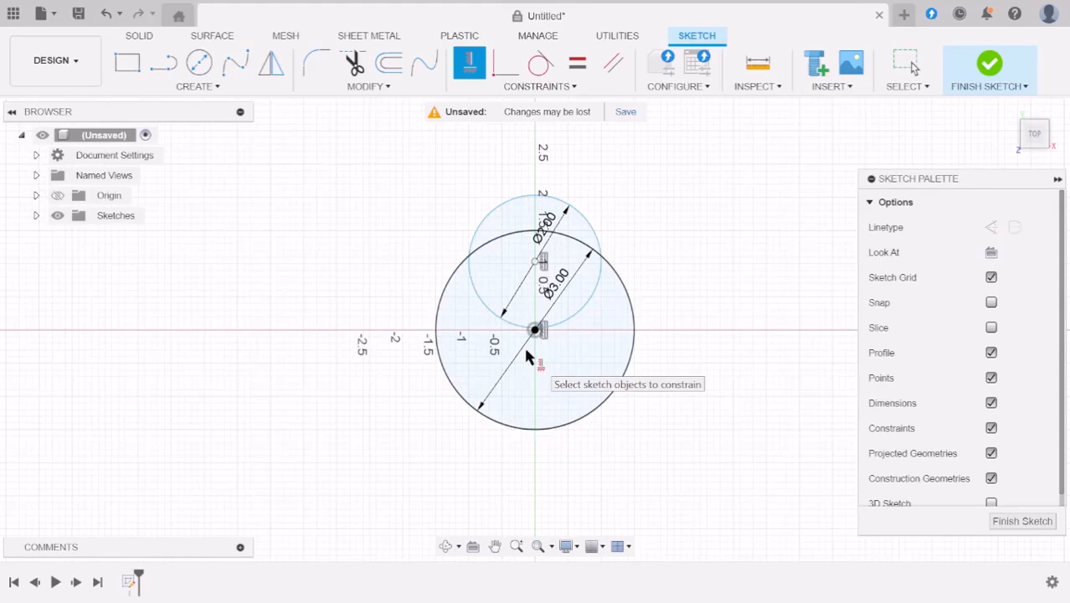
{"action": "key", "text": "Escape"}
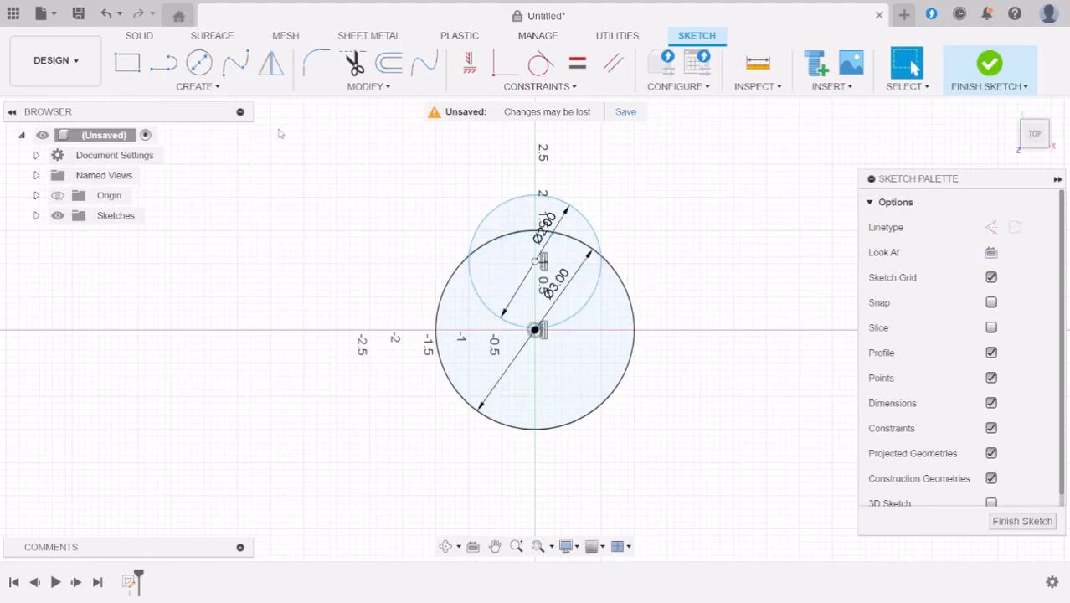
Step: Dimension the vertical distance between the two circle centers and set it to 3 in
{"action": "left_click", "coordinate": [197, 86]}
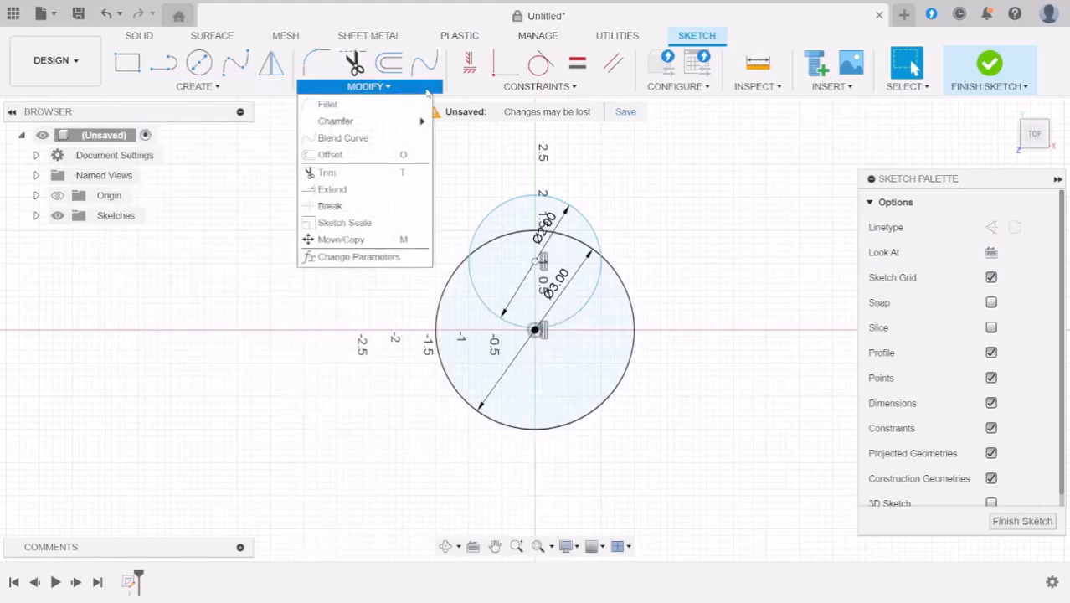
{"action": "left_click", "coordinate": [240, 89]}
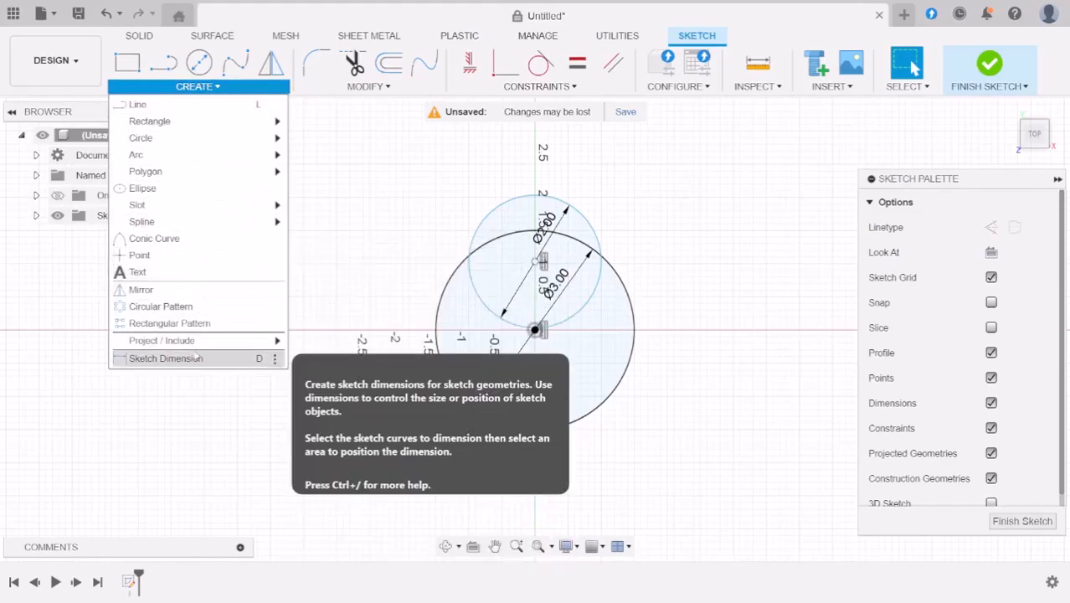
{"action": "left_click", "coordinate": [195, 359]}
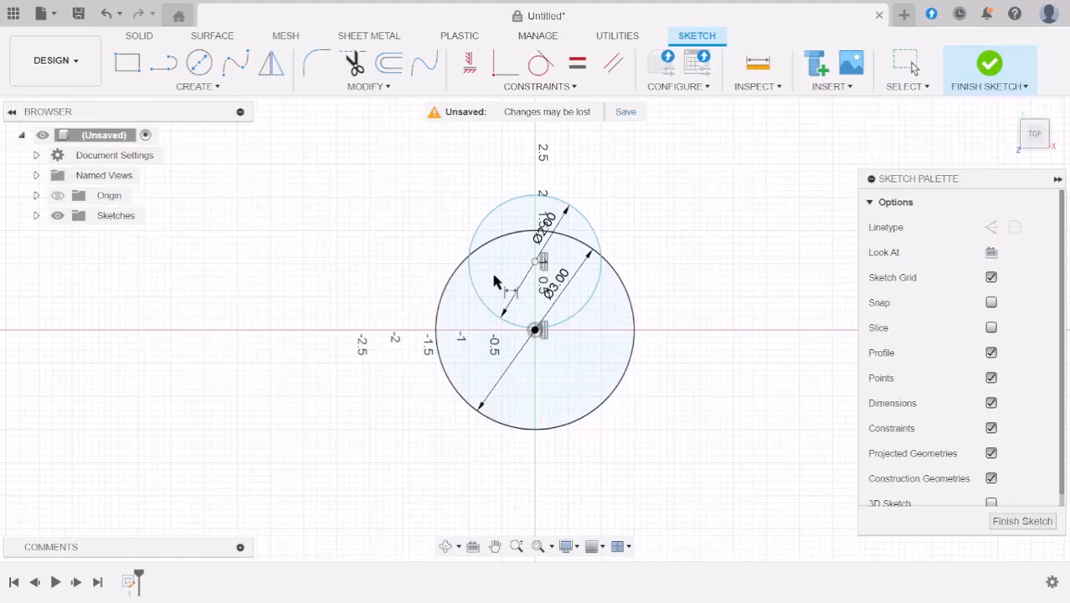
{"action": "left_click", "coordinate": [535, 262]}
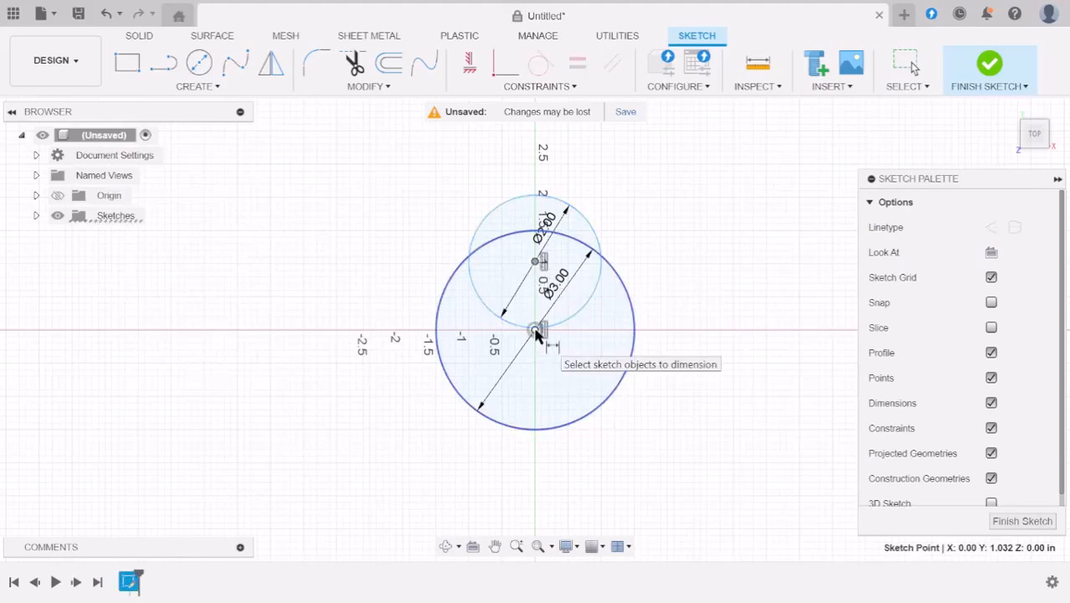
{"action": "left_click", "coordinate": [535, 332]}
{"action": "left_click", "coordinate": [704, 307]}
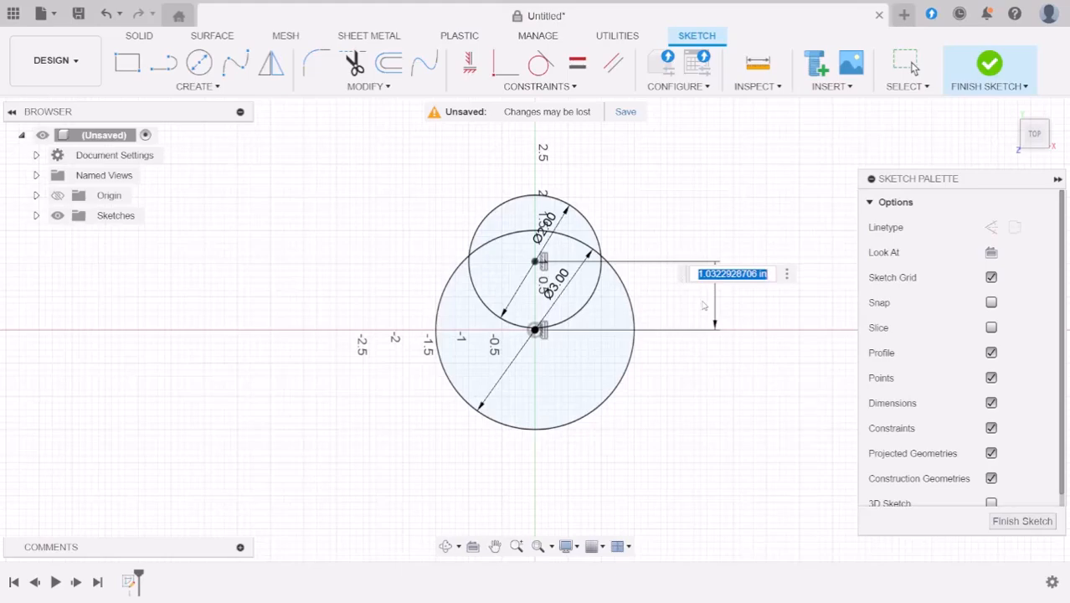
{"action": "type", "text": "3"}
{"action": "key", "text": "Return"}
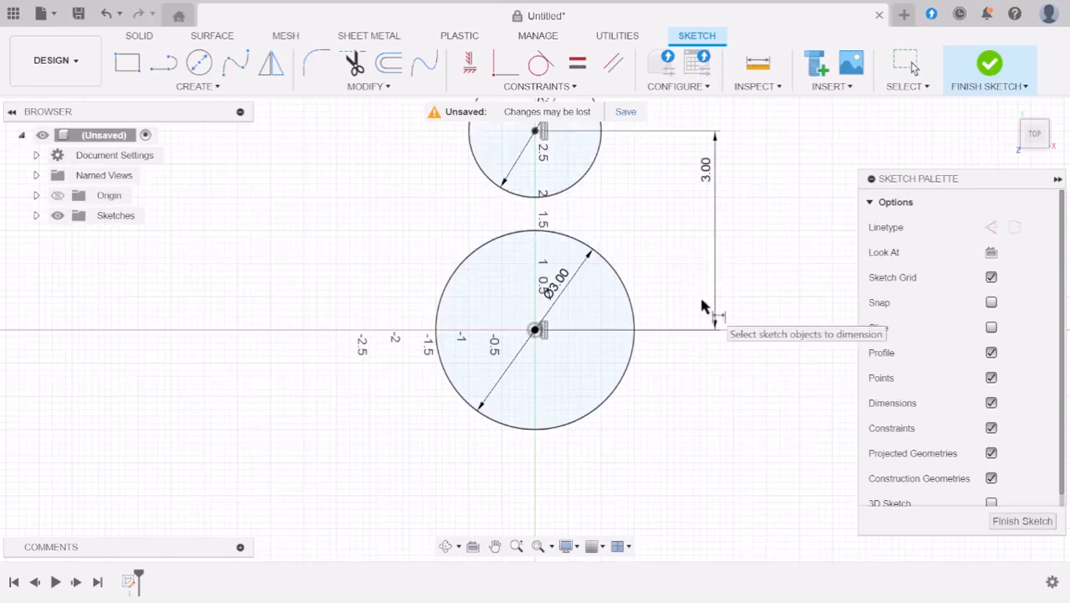
{"action": "scroll", "coordinate": [701, 306], "scroll_direction": "down", "scroll_amount": 1}
{"action": "scroll", "coordinate": [700, 305], "scroll_direction": "down", "scroll_amount": 1}
{"action": "middle_click_drag", "start_coordinate": [667, 301], "coordinate": [661, 371]}
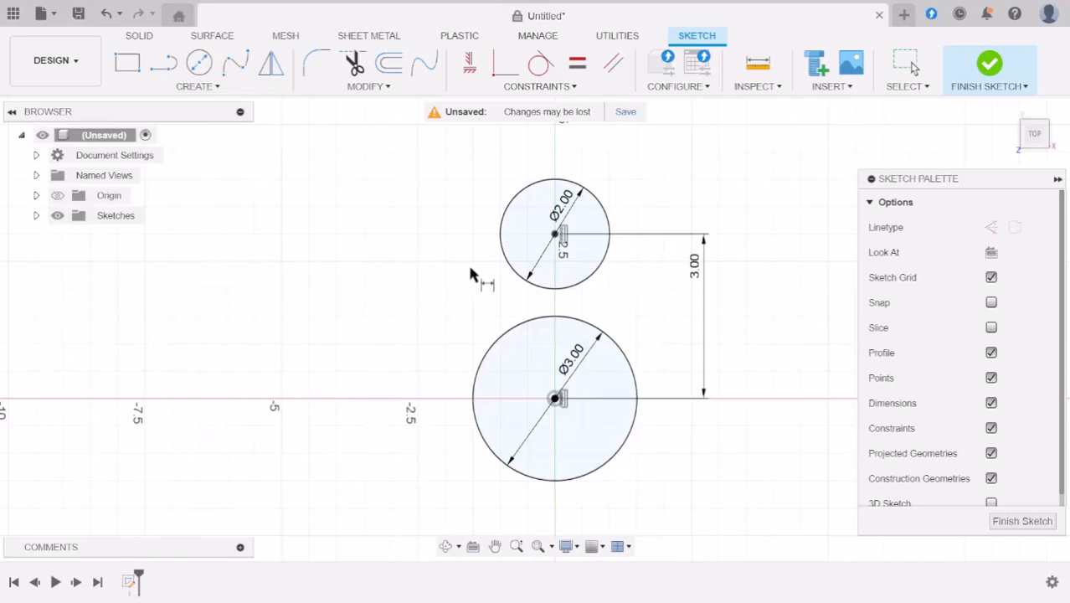
{"action": "key", "text": "Escape"}
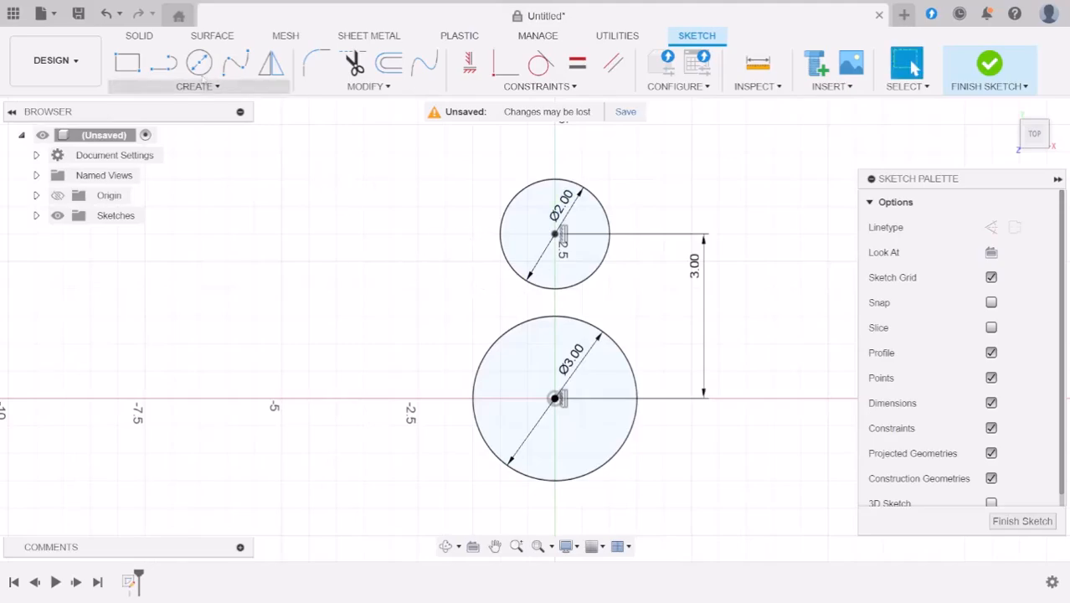
Step: Draw a smaller center diameter circle on the vertical axis between the two circles, overlapping both of them
{"action": "left_click", "coordinate": [200, 63]}
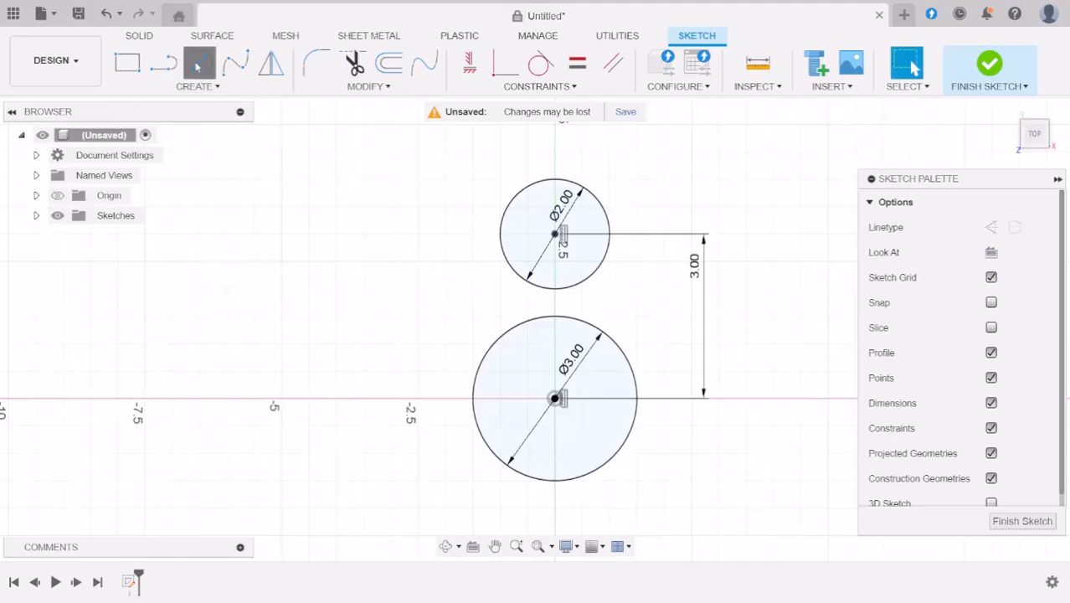
{"action": "left_click", "coordinate": [554, 303]}
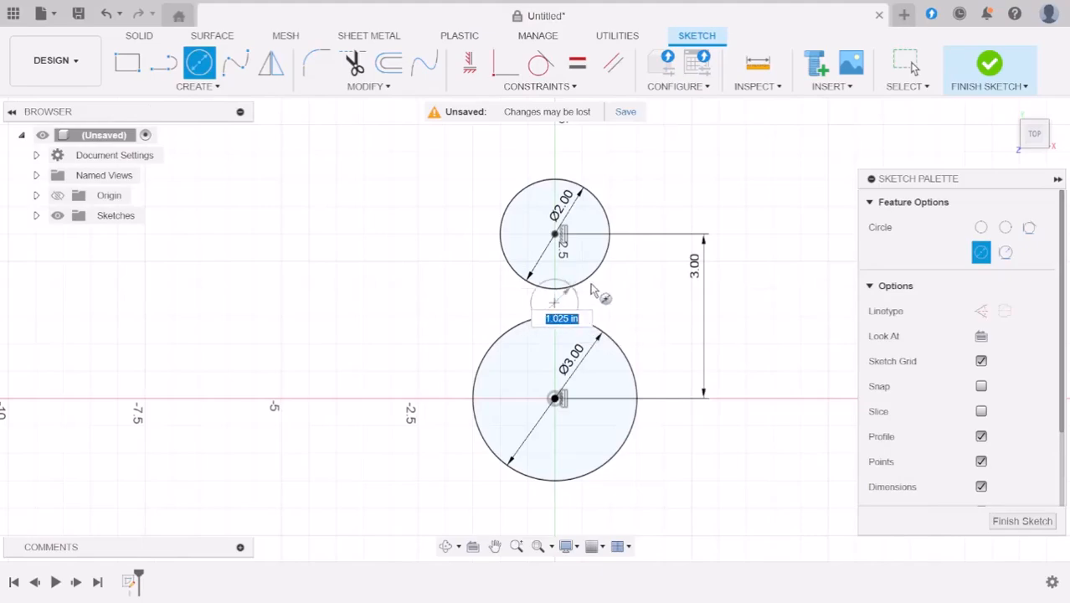
{"action": "left_click", "coordinate": [590, 290]}
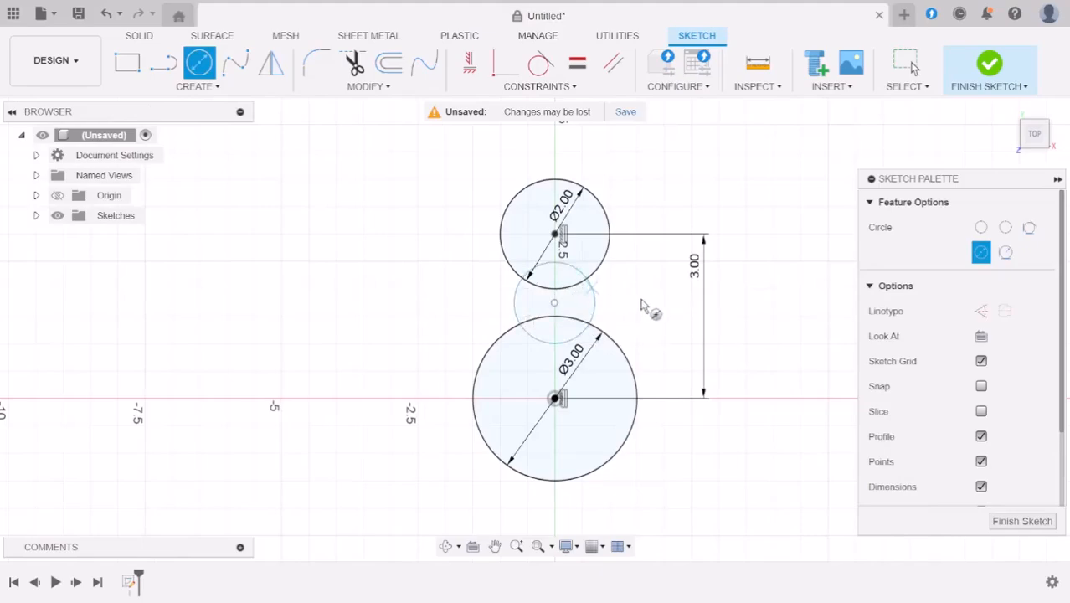
{"action": "key", "text": "Escape"}
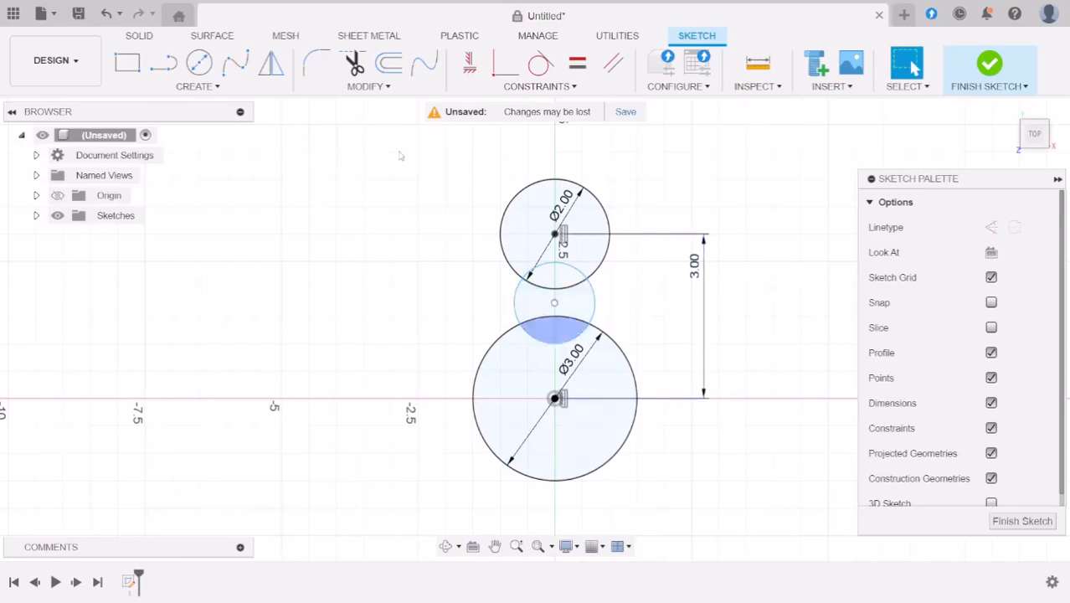
Step: Trim the arcs inside both overlaps so the three circles form one continuous closed profile
{"action": "left_click", "coordinate": [353, 64]}
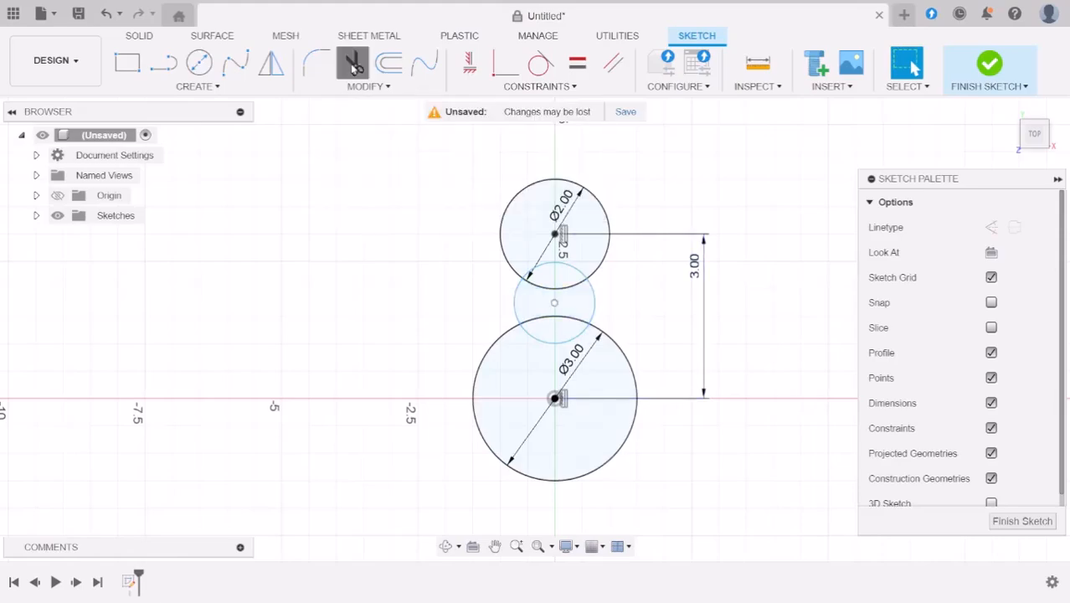
{"action": "left_click", "coordinate": [563, 269]}
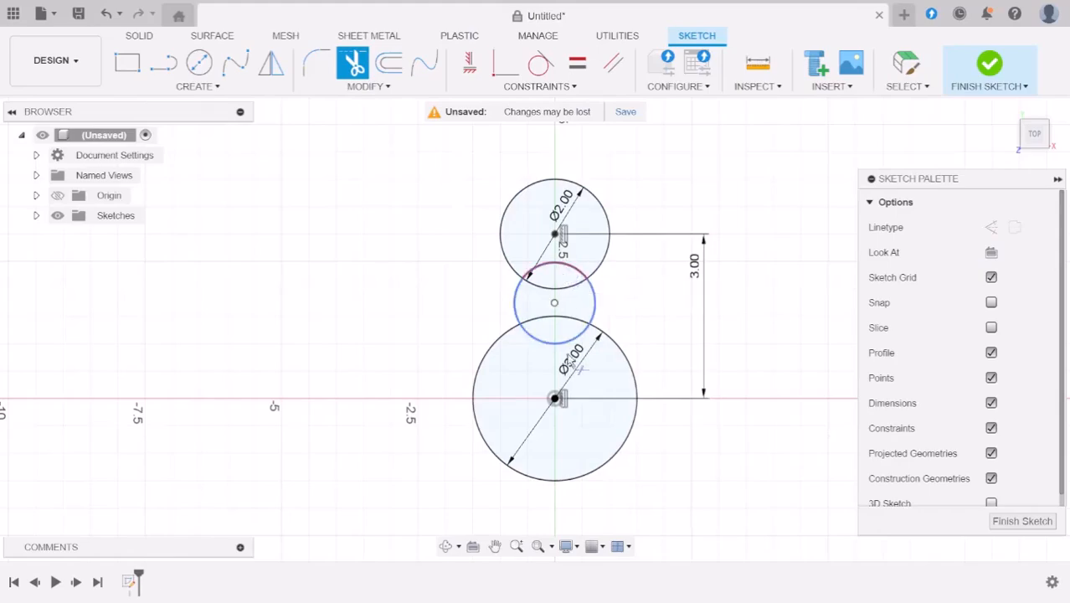
{"action": "left_click", "coordinate": [560, 343]}
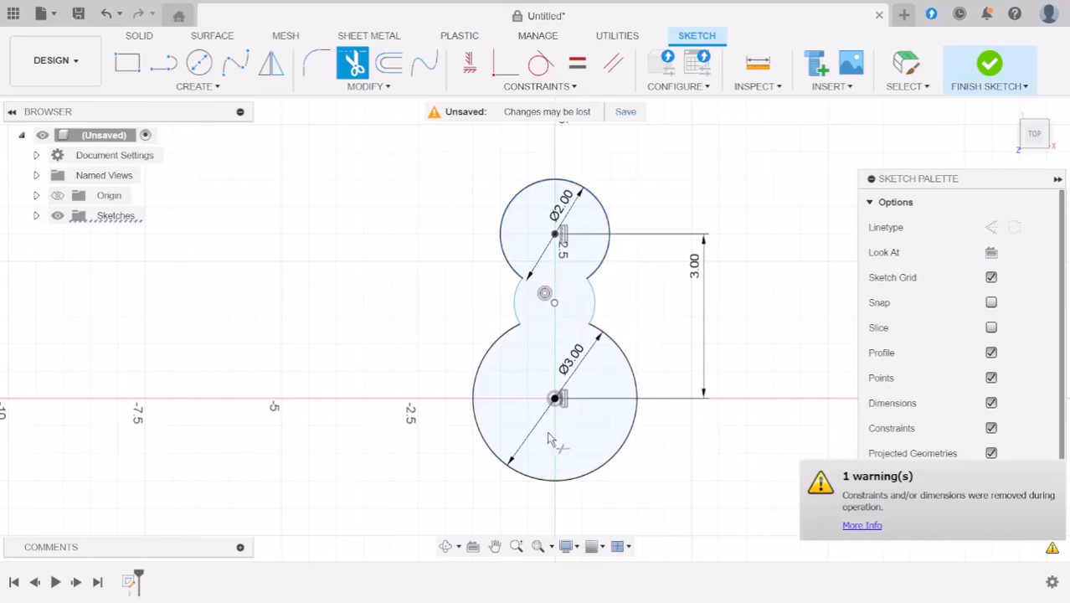
{"action": "key", "text": "Escape"}
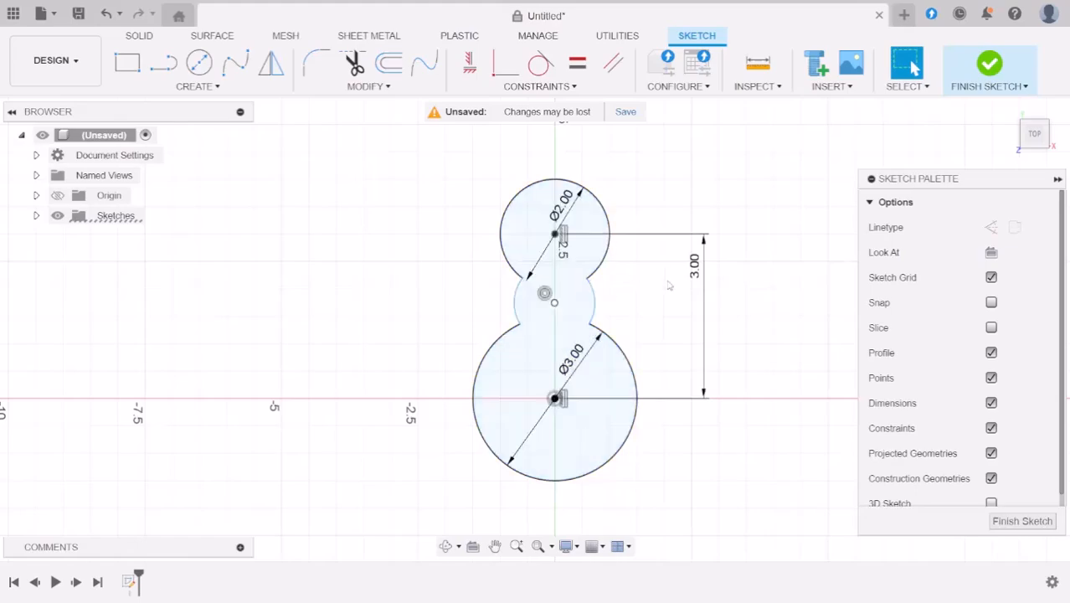
{"action": "left_click", "coordinate": [594, 261]}
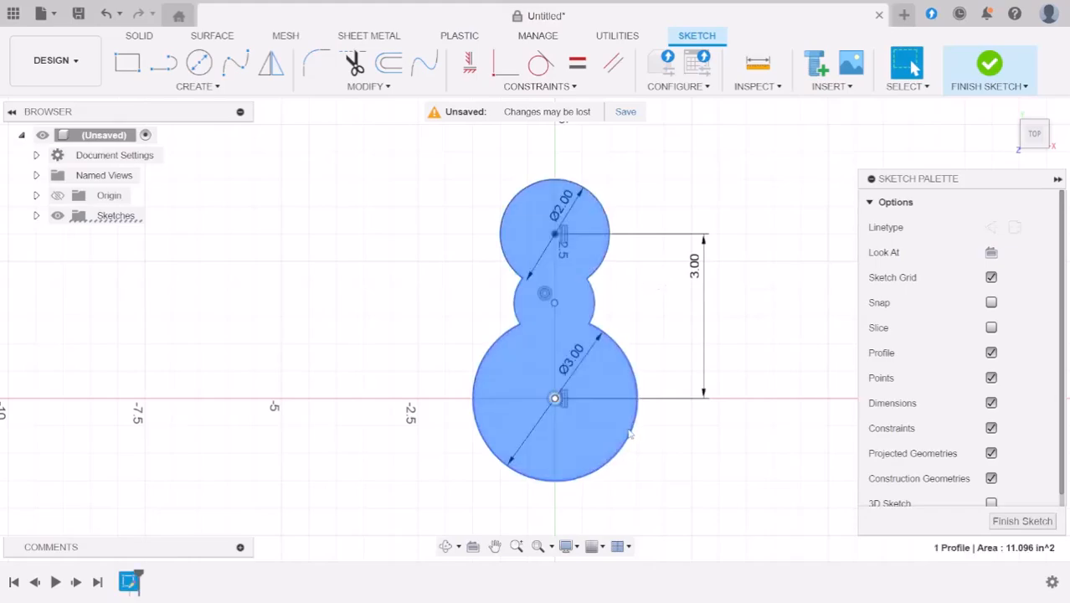
{"action": "key", "text": "e"}
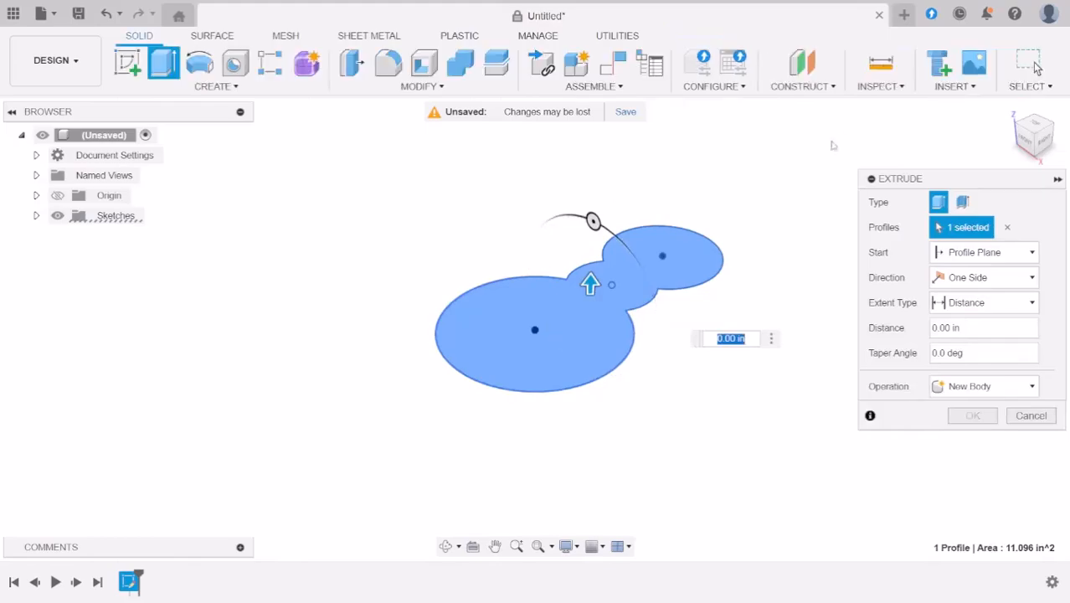
{"action": "left_click", "coordinate": [106, 13]}
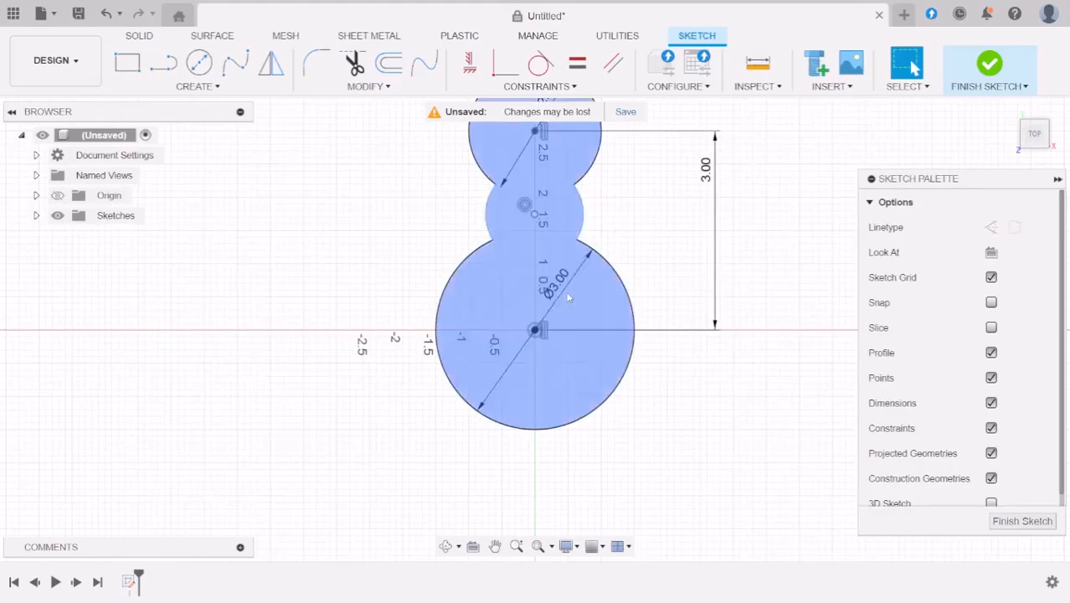
Step: Finish the sketch and extrude the merged three-circle profile upward about 0.90 in as a new body
{"action": "middle_click_drag", "start_coordinate": [577, 355], "coordinate": [587, 456]}
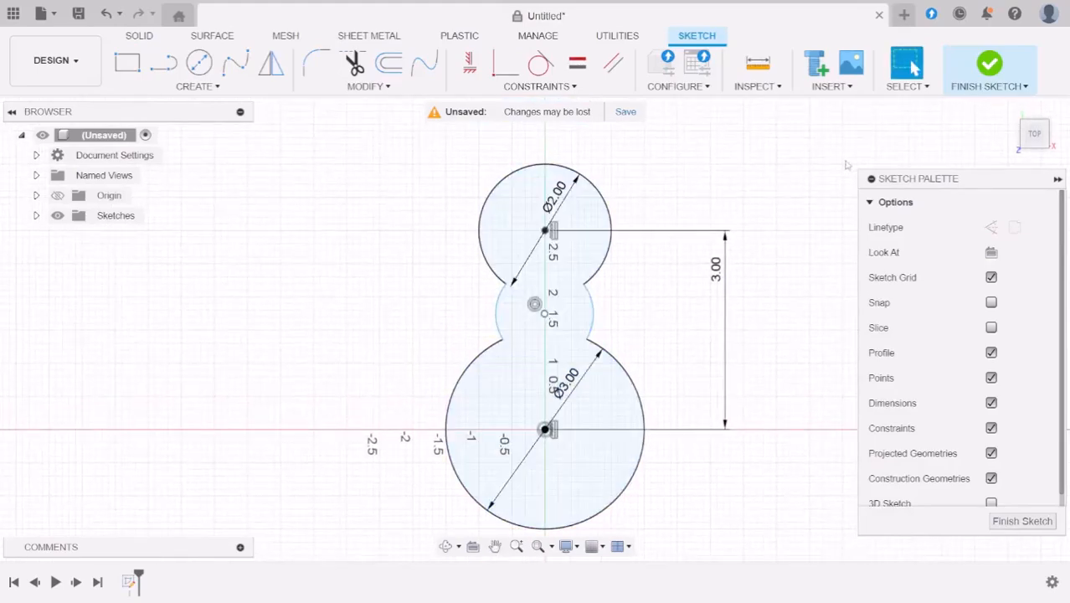
{"action": "left_click", "coordinate": [1012, 67]}
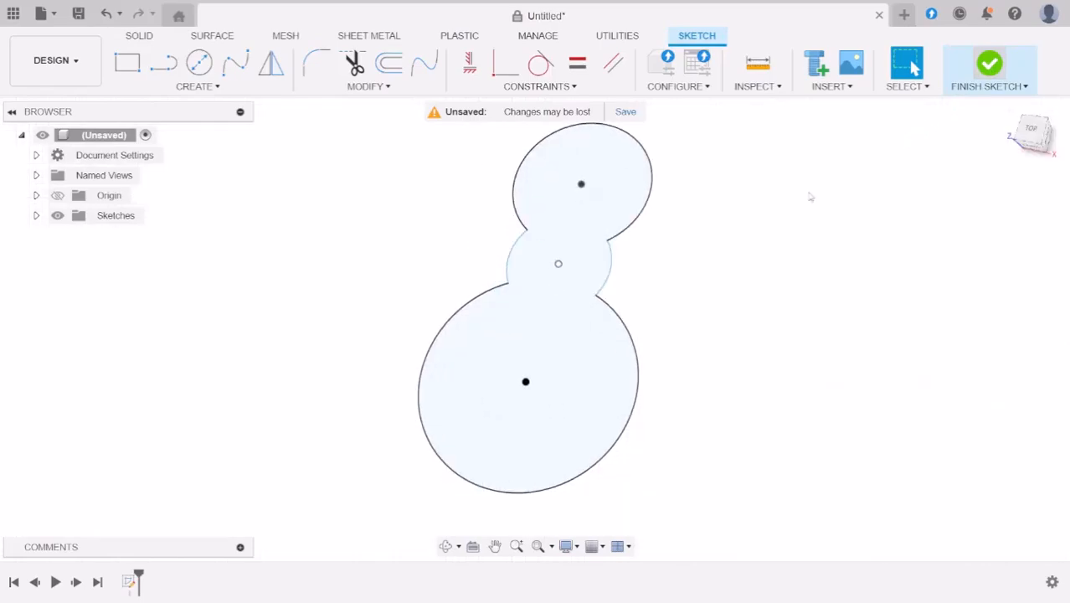
{"action": "left_click", "coordinate": [611, 335]}
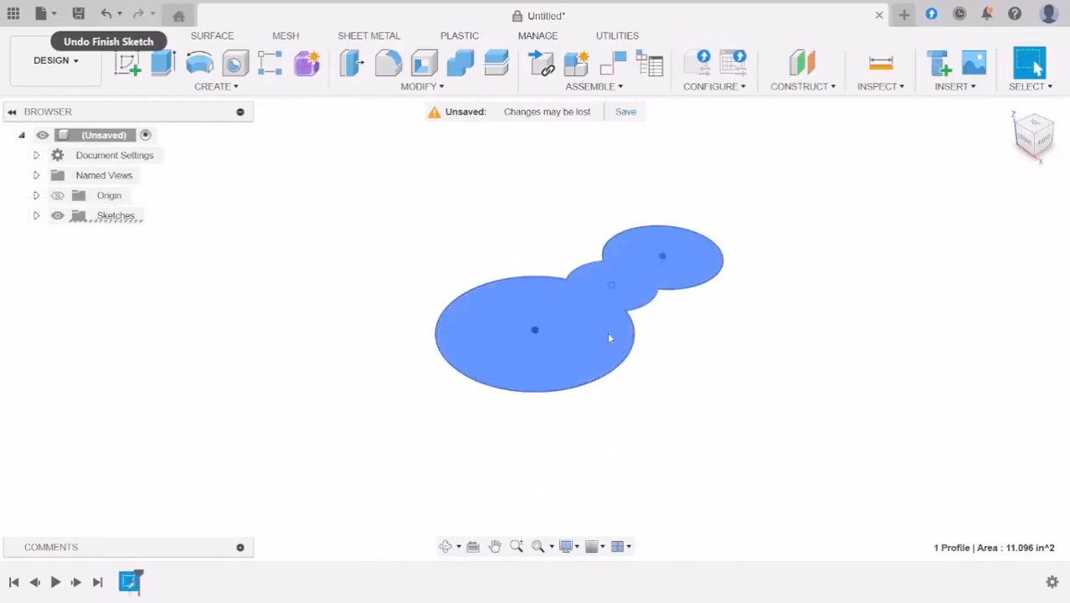
{"action": "left_click", "coordinate": [162, 64]}
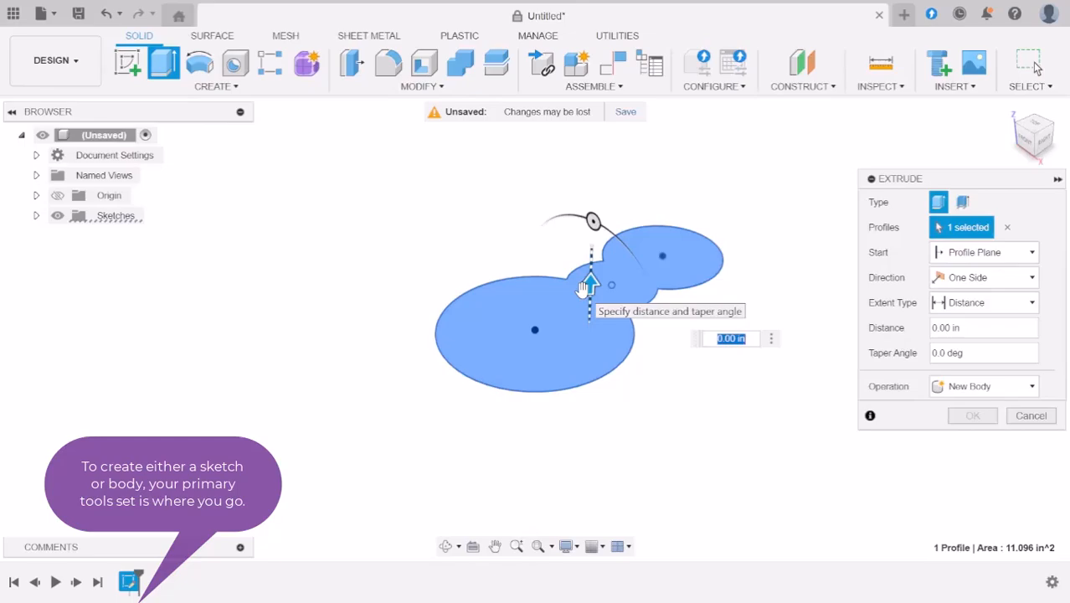
{"action": "left_click", "coordinate": [215, 87]}
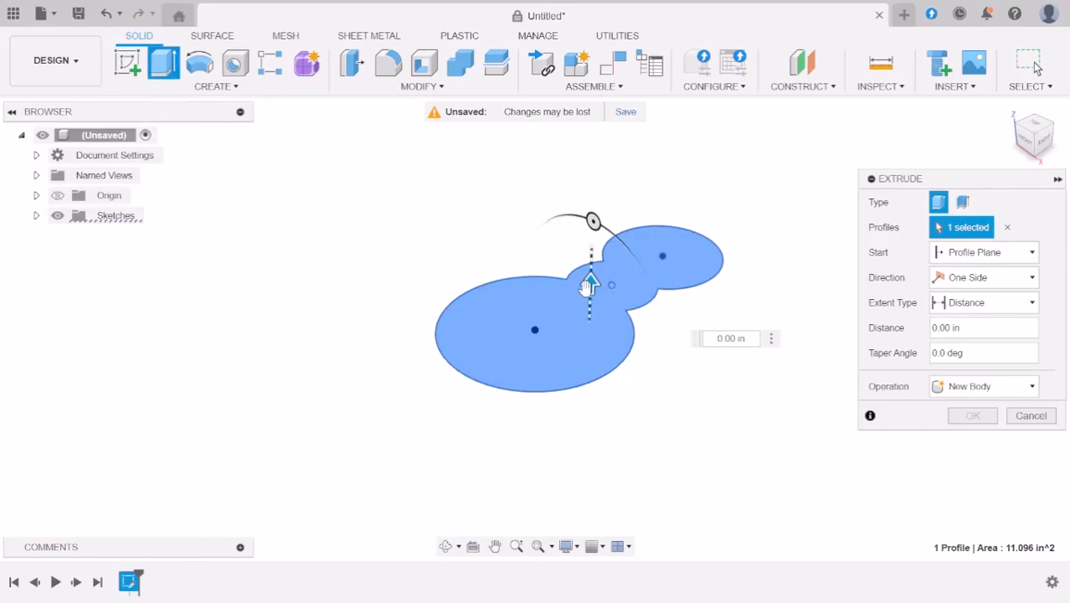
{"action": "left_click_drag", "start_coordinate": [999, 182], "coordinate": [950, 185]}
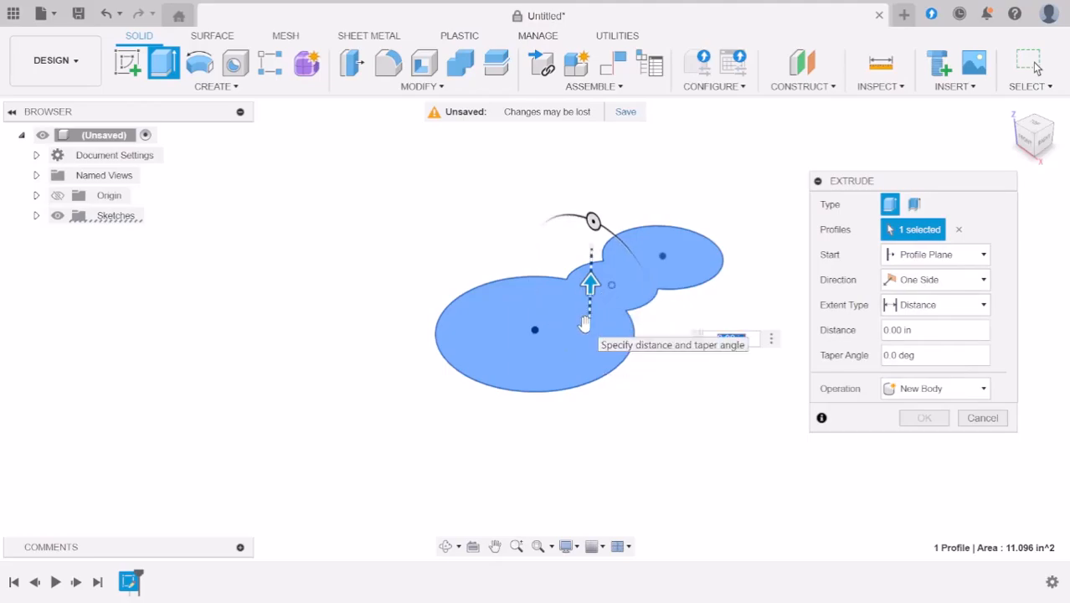
{"action": "left_click_drag", "start_coordinate": [584, 326], "coordinate": [590, 301]}
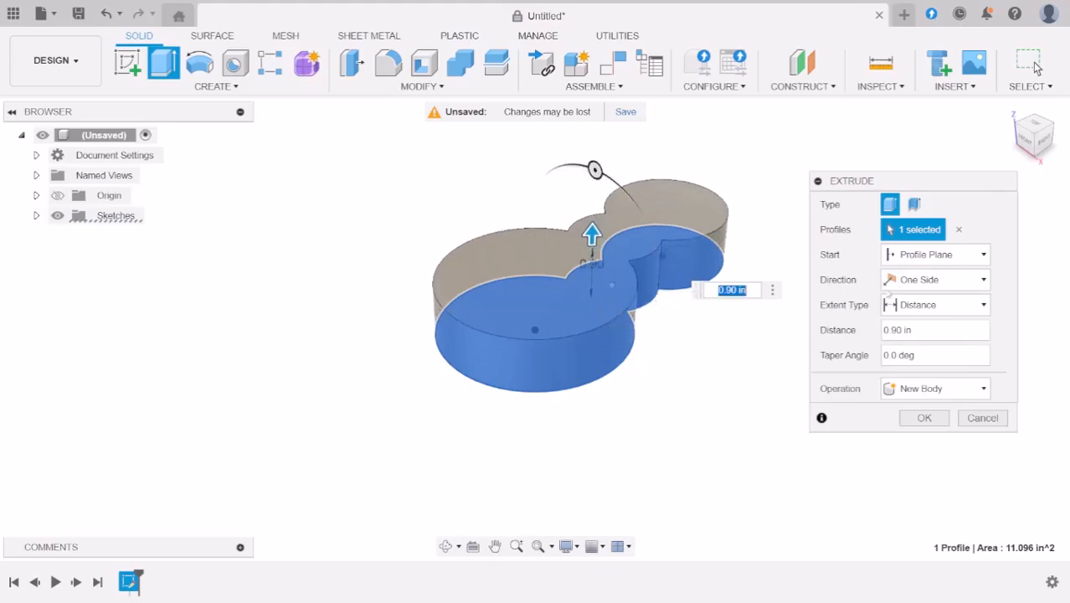
Step: Set the extrusion direction to Two Sides with a Side 2 distance of 0.5 in
{"action": "left_click", "coordinate": [897, 331]}
{"action": "left_click", "coordinate": [924, 283]}
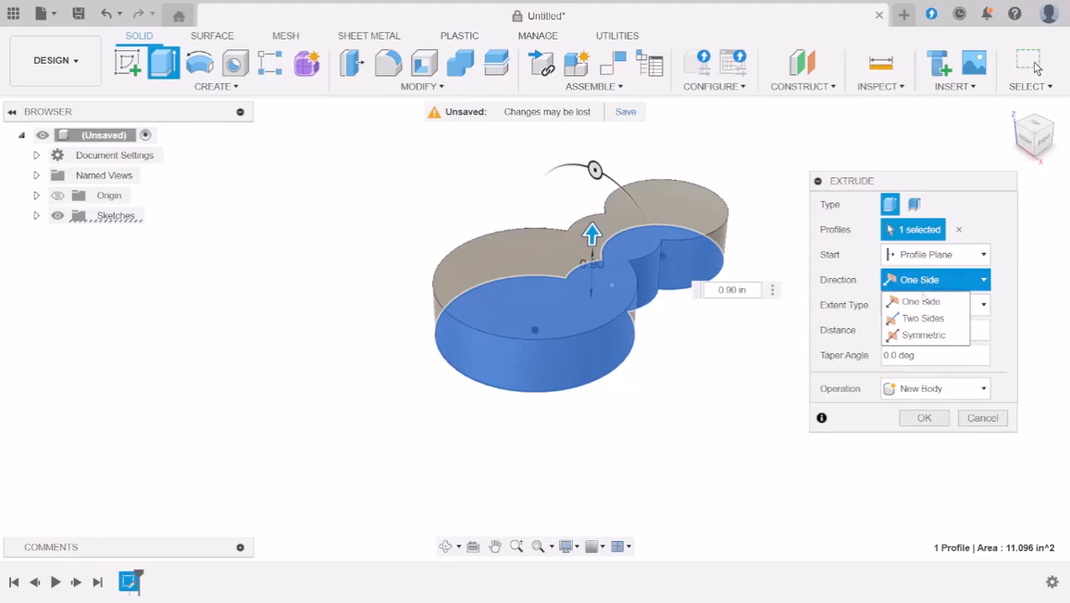
{"action": "left_click", "coordinate": [923, 319]}
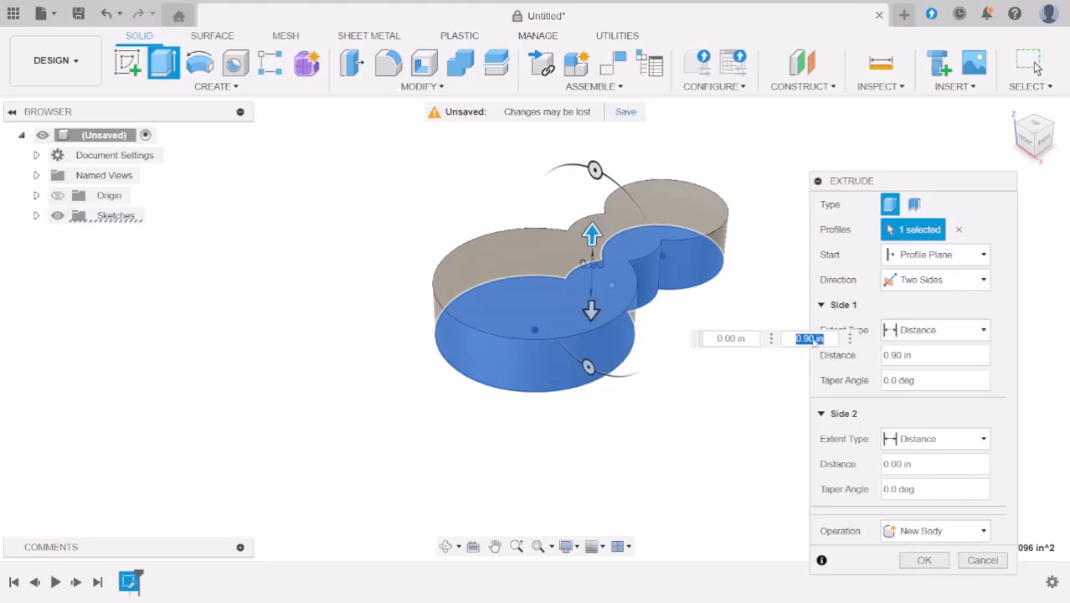
{"action": "left_click", "coordinate": [730, 338]}
{"action": "type", "text": "0.5"}
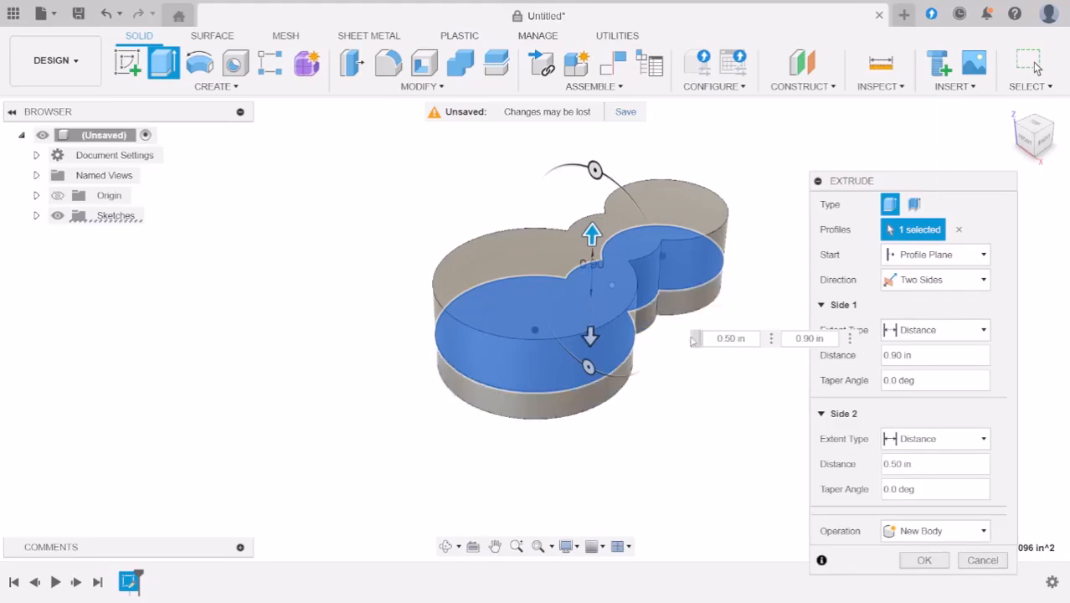
Step: Change the extrusion direction to Symmetric so the profile extends equally on each side of its plane
{"action": "middle_click_drag", "start_coordinate": [683, 416], "coordinate": [644, 330], "text": "shift"}
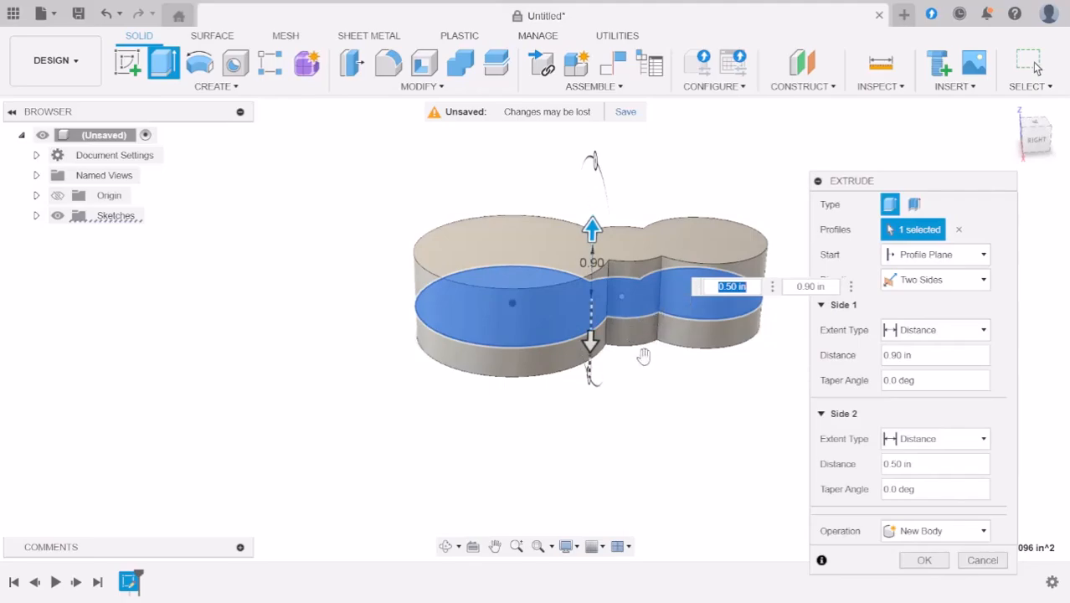
{"action": "left_click", "coordinate": [914, 282]}
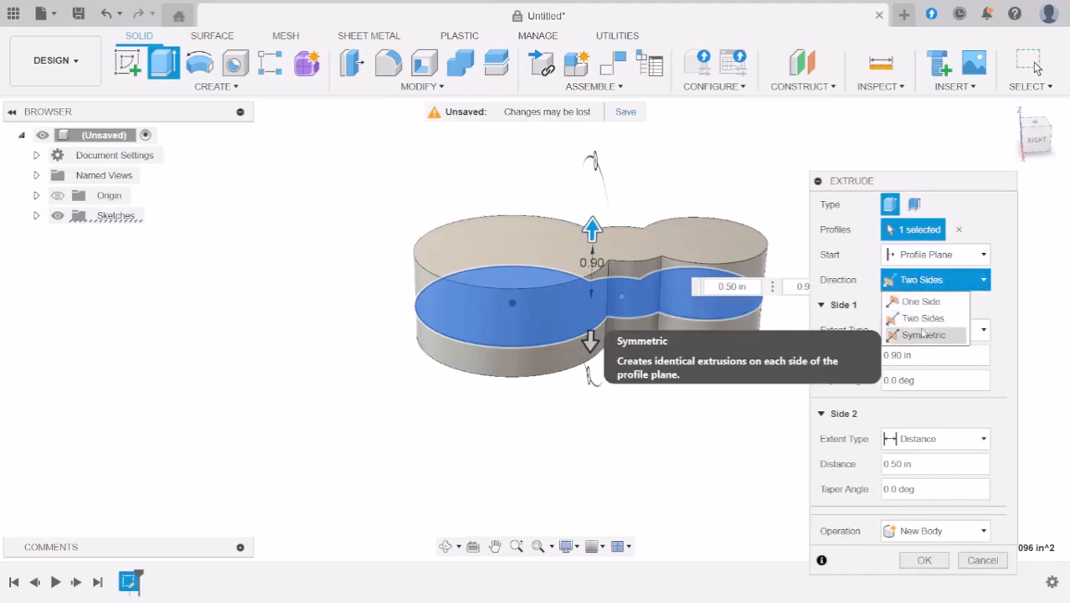
{"action": "left_click", "coordinate": [920, 333]}
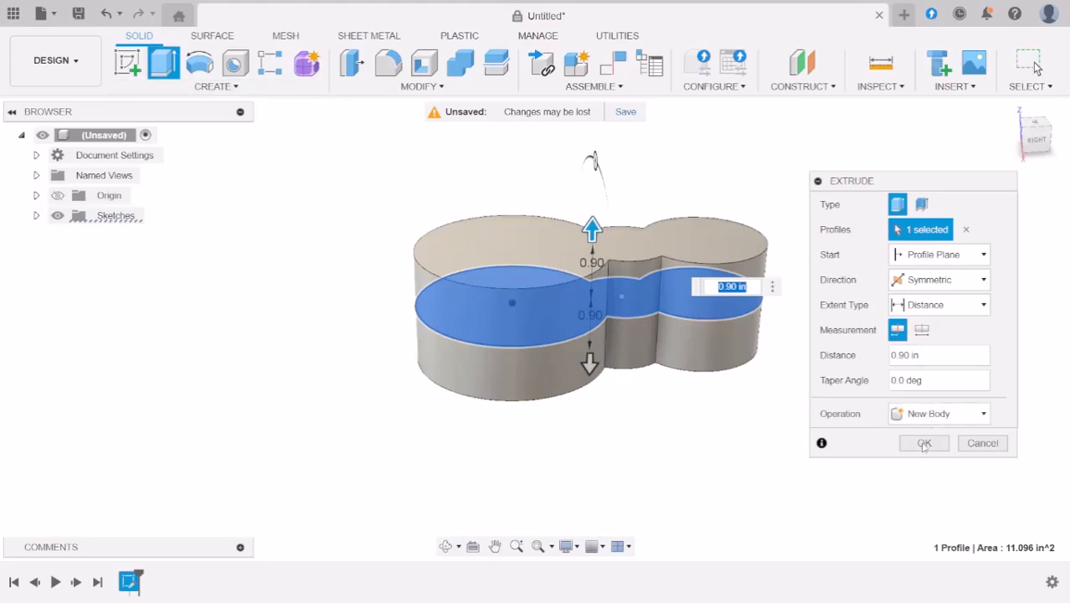
Step: Set the extrusion direction to One Side with the Distance extent type and create the 0.90 in thick body
{"action": "left_click", "coordinate": [927, 281]}
{"action": "left_click", "coordinate": [927, 301]}
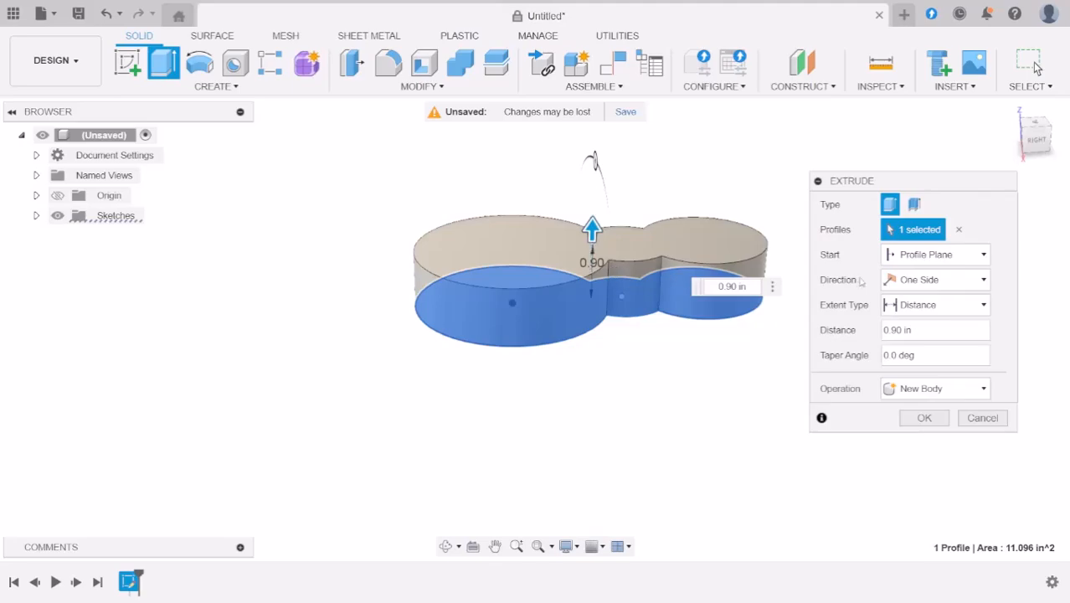
{"action": "left_click", "coordinate": [927, 308]}
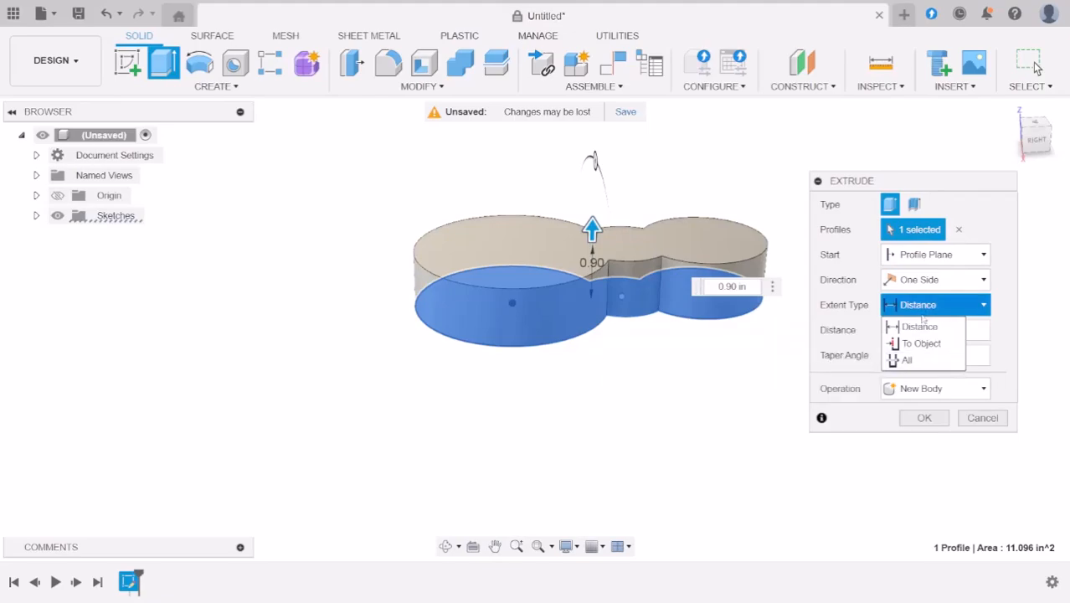
{"action": "left_click", "coordinate": [927, 328]}
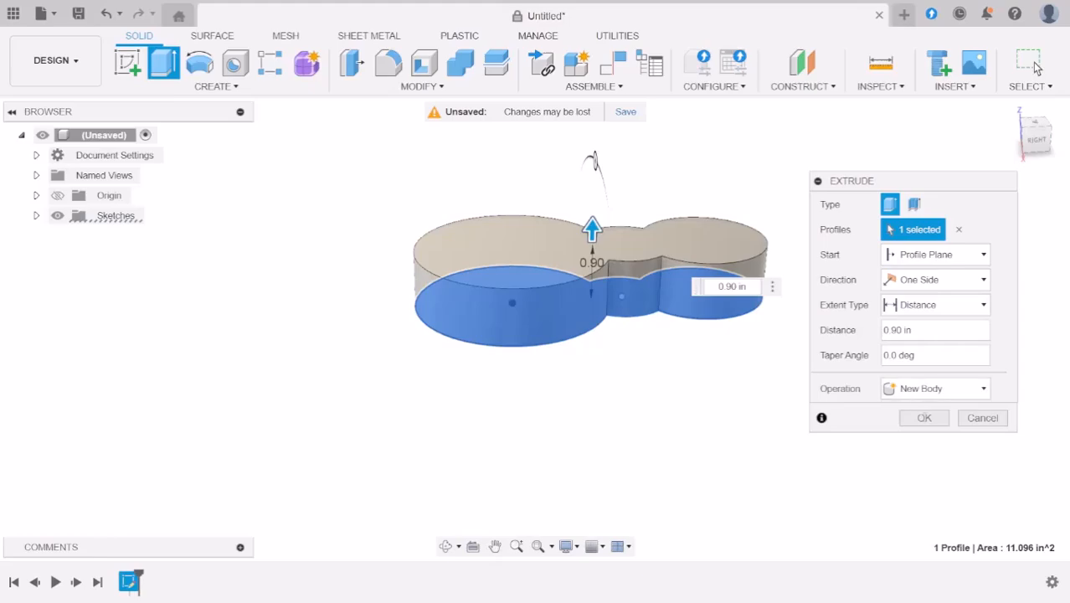
{"action": "key", "text": "Return"}
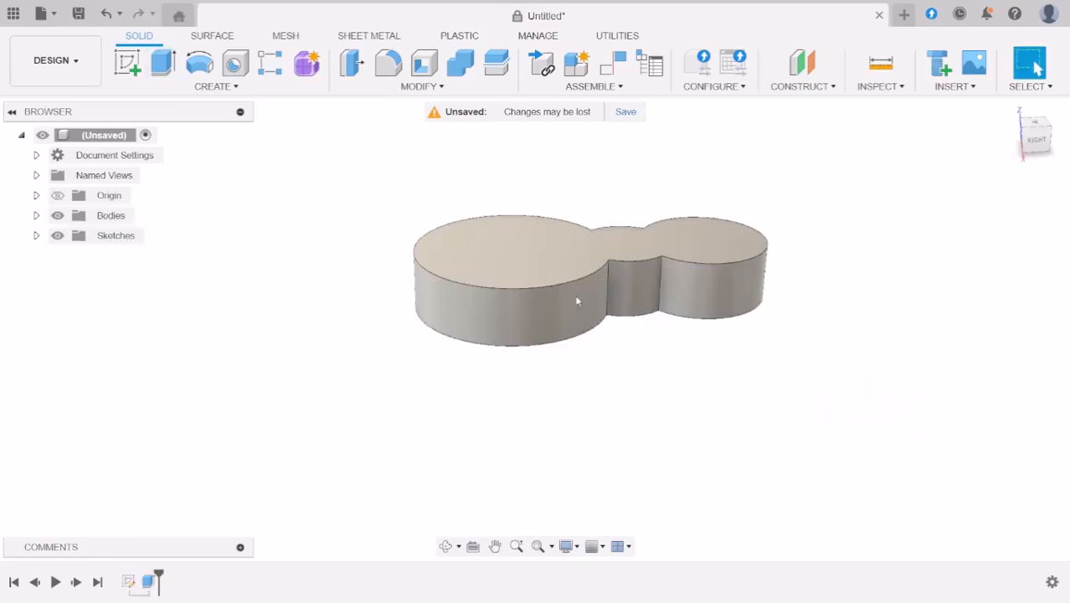
Step: Fillet the top edge of the largest circular section with a constant radius of about 0.30 in
{"action": "scroll", "coordinate": [574, 294], "scroll_direction": "up", "scroll_amount": 2}
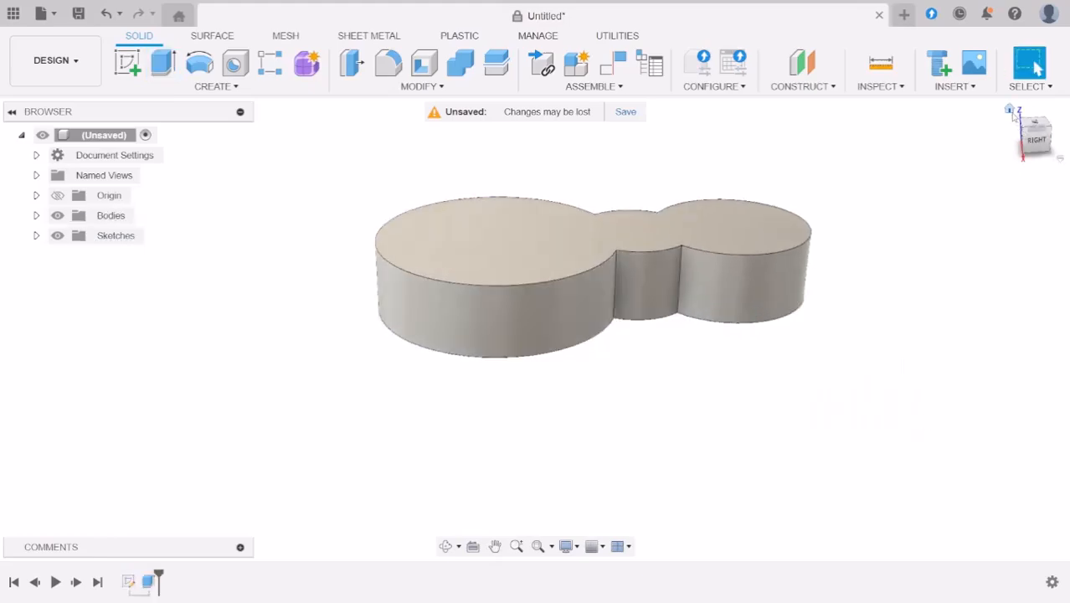
{"action": "middle_click_drag", "start_coordinate": [669, 355], "coordinate": [585, 297], "text": "shift"}
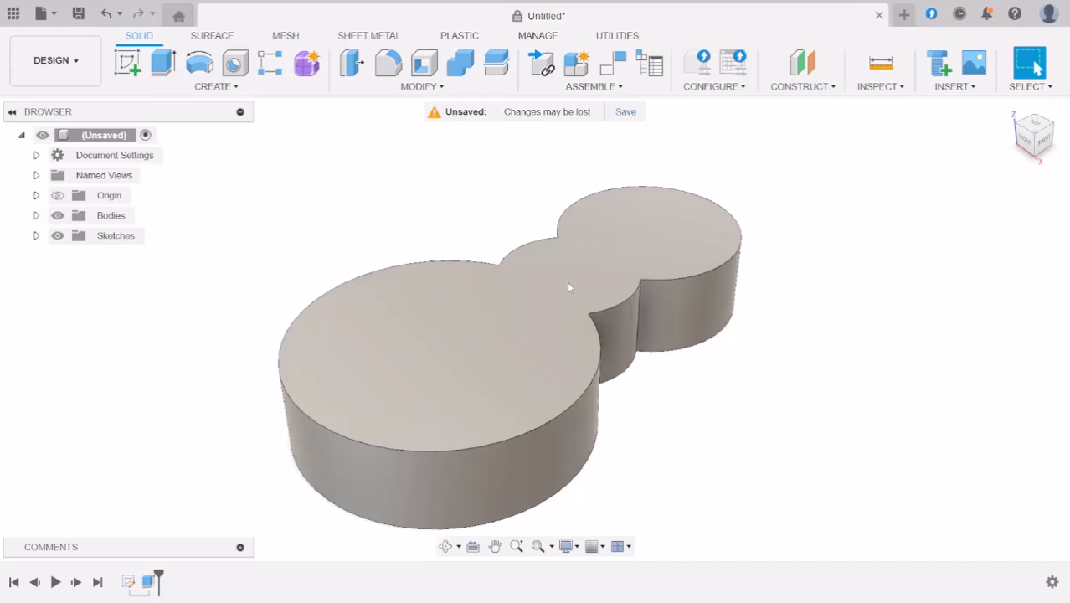
{"action": "scroll", "coordinate": [566, 285], "scroll_direction": "down", "scroll_amount": 3}
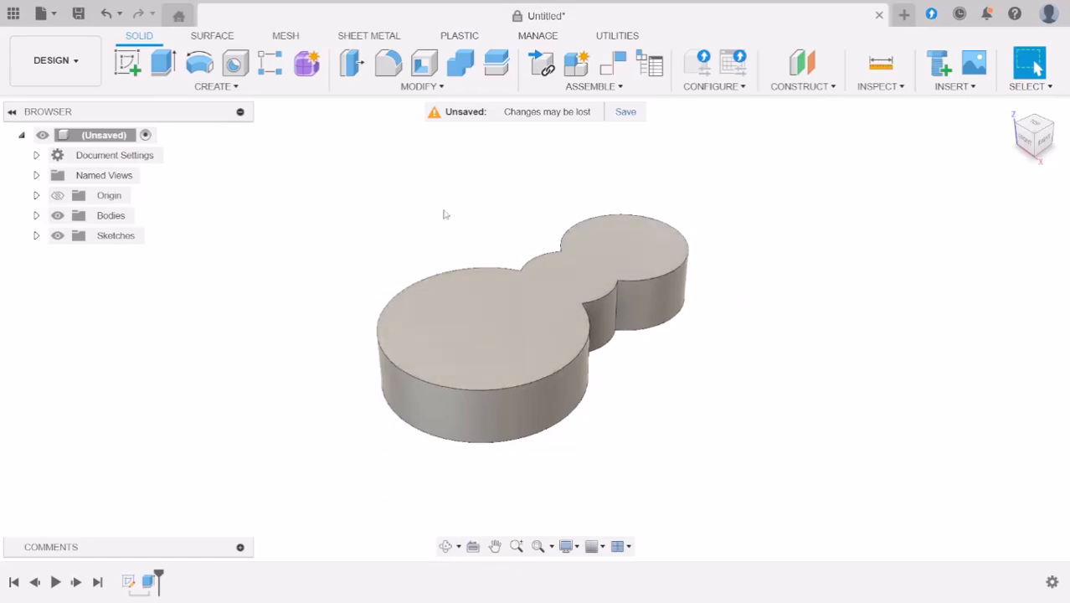
{"action": "left_click", "coordinate": [414, 91]}
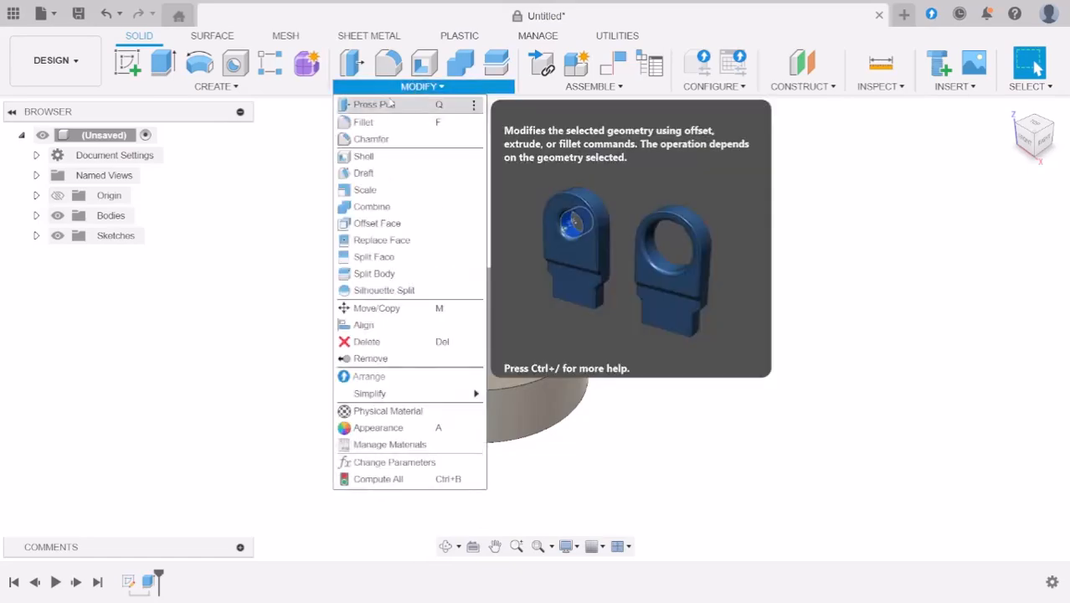
{"action": "left_click", "coordinate": [390, 74]}
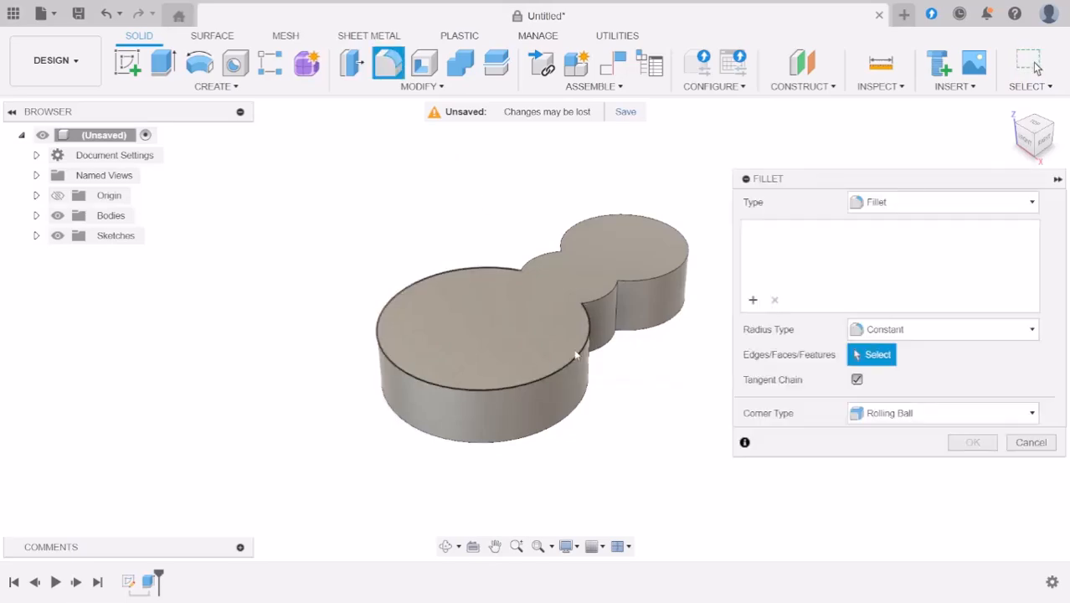
{"action": "left_click", "coordinate": [529, 376]}
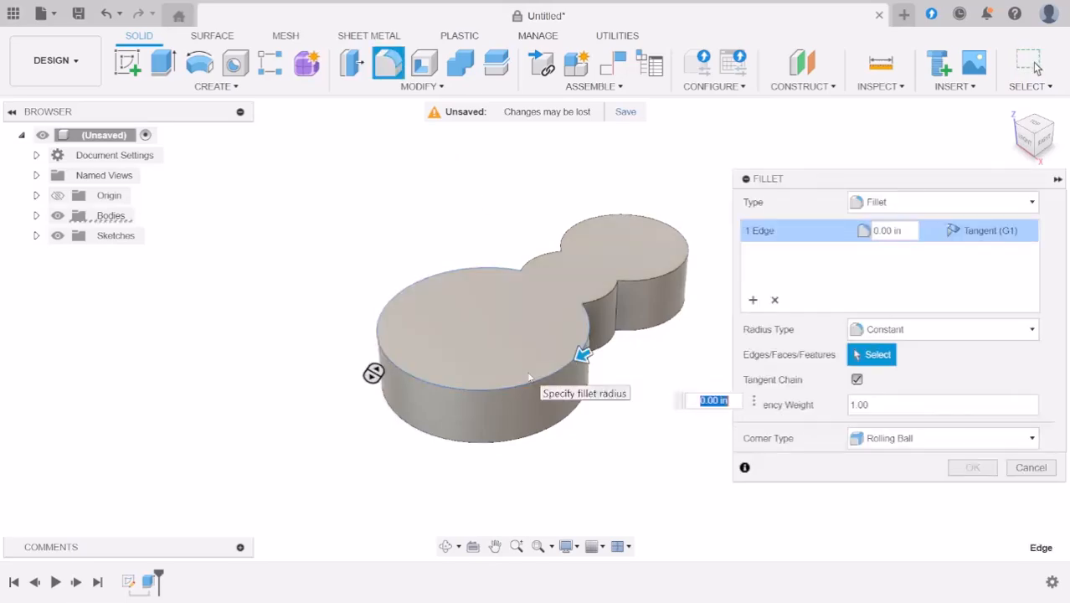
{"action": "scroll", "coordinate": [593, 358], "scroll_direction": "up", "scroll_amount": 2}
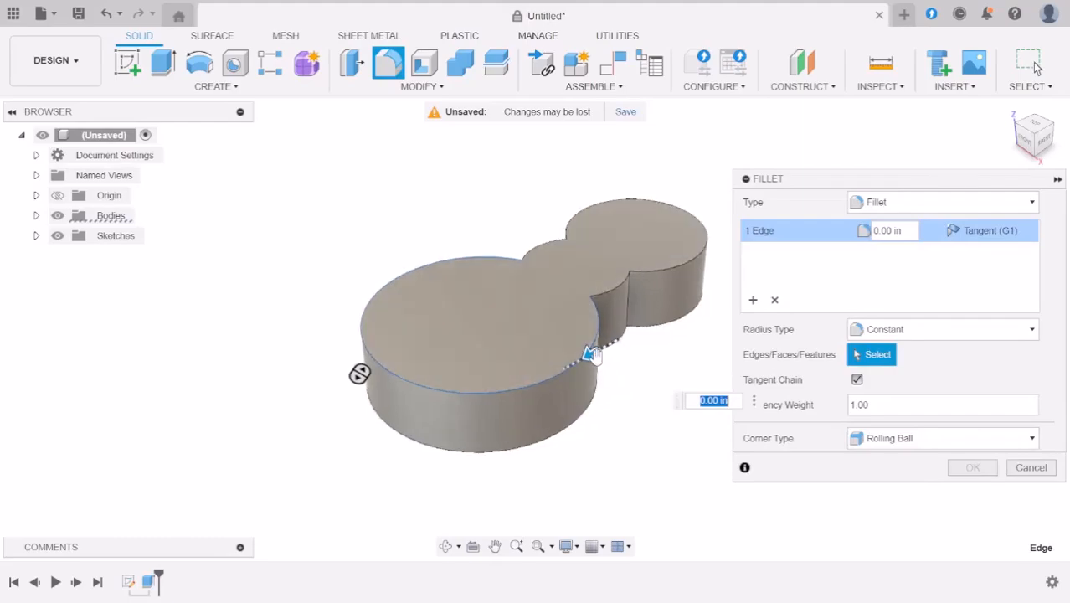
{"action": "left_click_drag", "start_coordinate": [591, 354], "coordinate": [579, 361]}
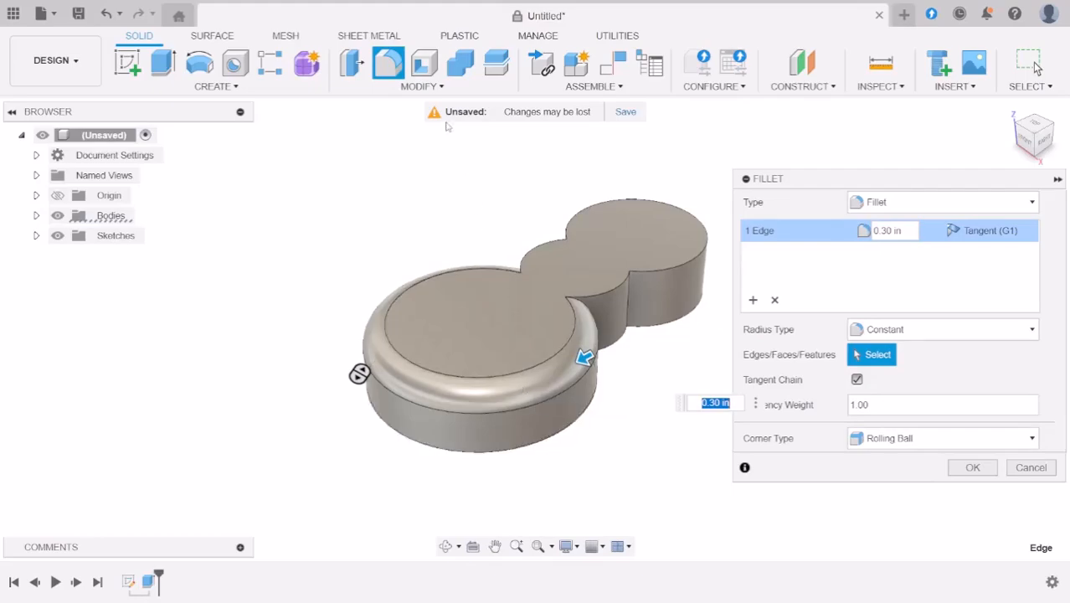
{"action": "left_click", "coordinate": [450, 87]}
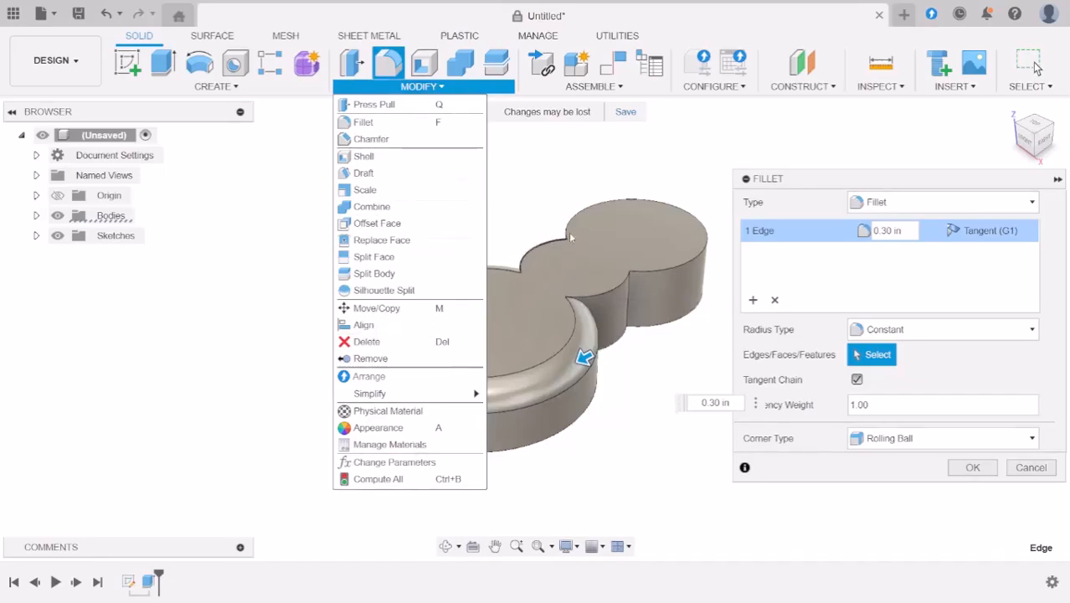
{"action": "left_click", "coordinate": [702, 232]}
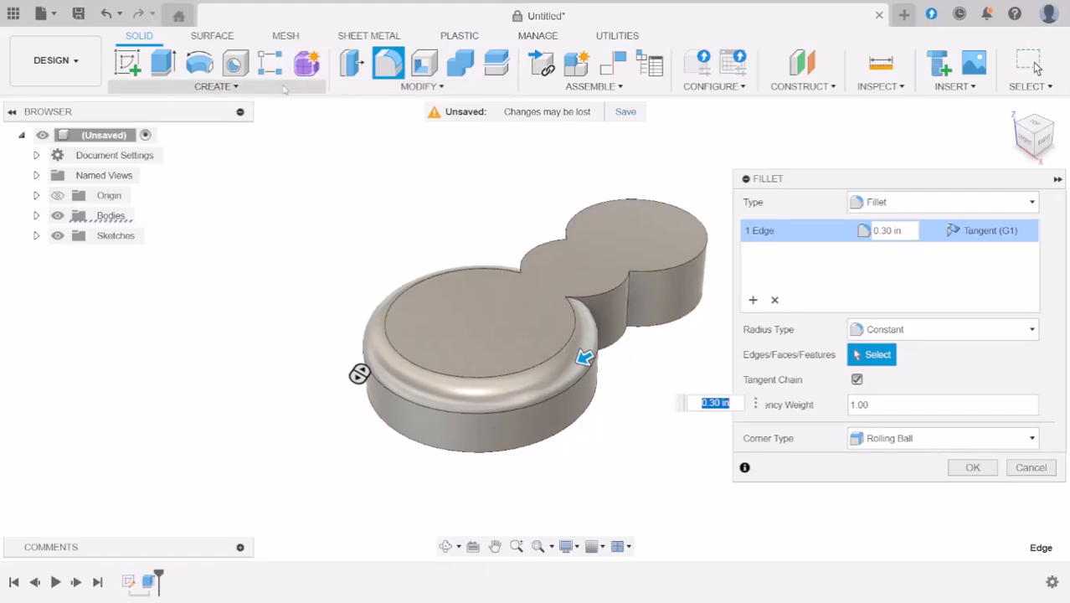
{"action": "left_click", "coordinate": [418, 87]}
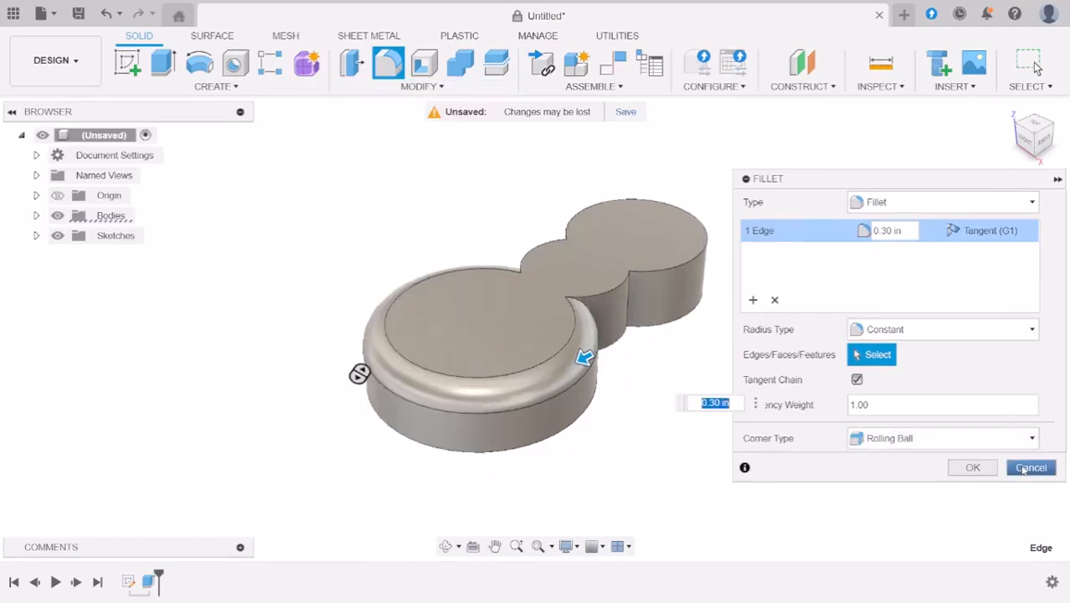
{"action": "left_click", "coordinate": [974, 468]}
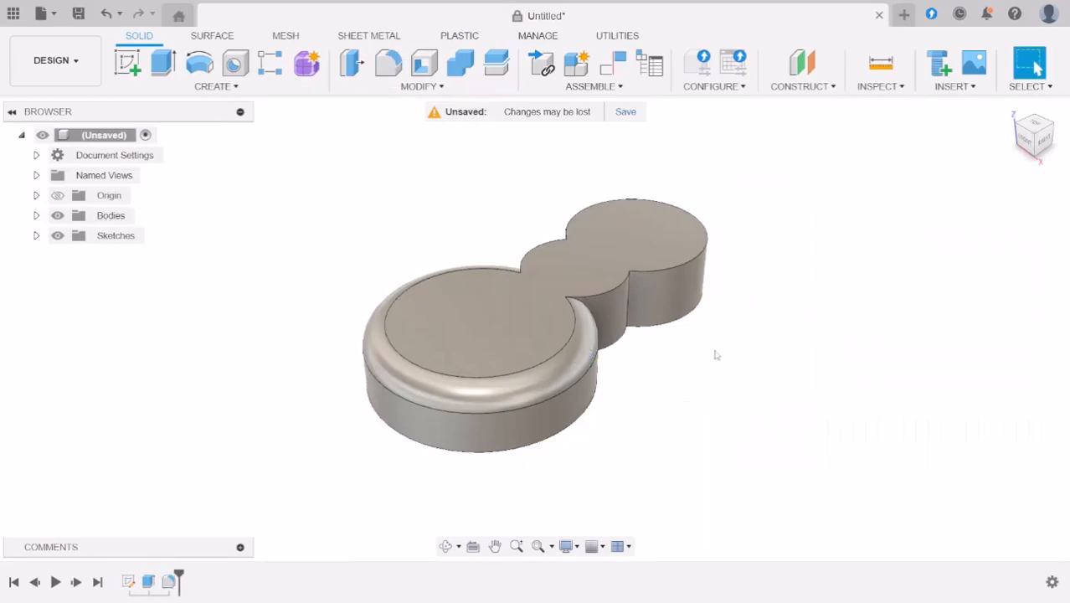